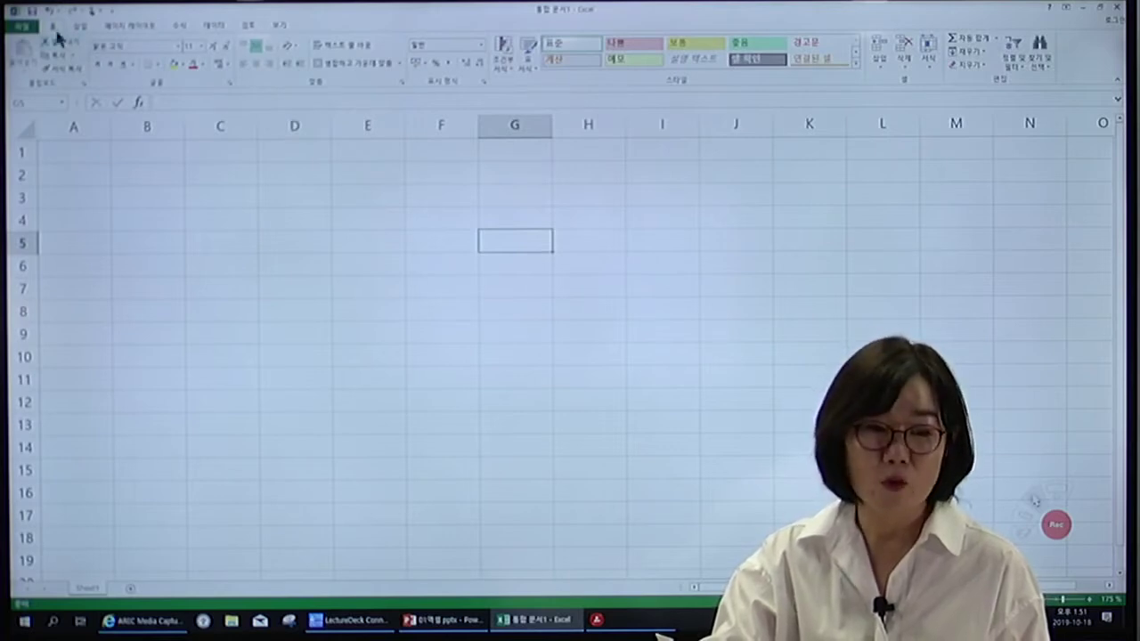
Browse the Insert and Page Layout tabs, then collapse and restore the ribbon.
{"action": "left_click", "coordinate": [83, 27]}
{"action": "left_click", "coordinate": [124, 24]}
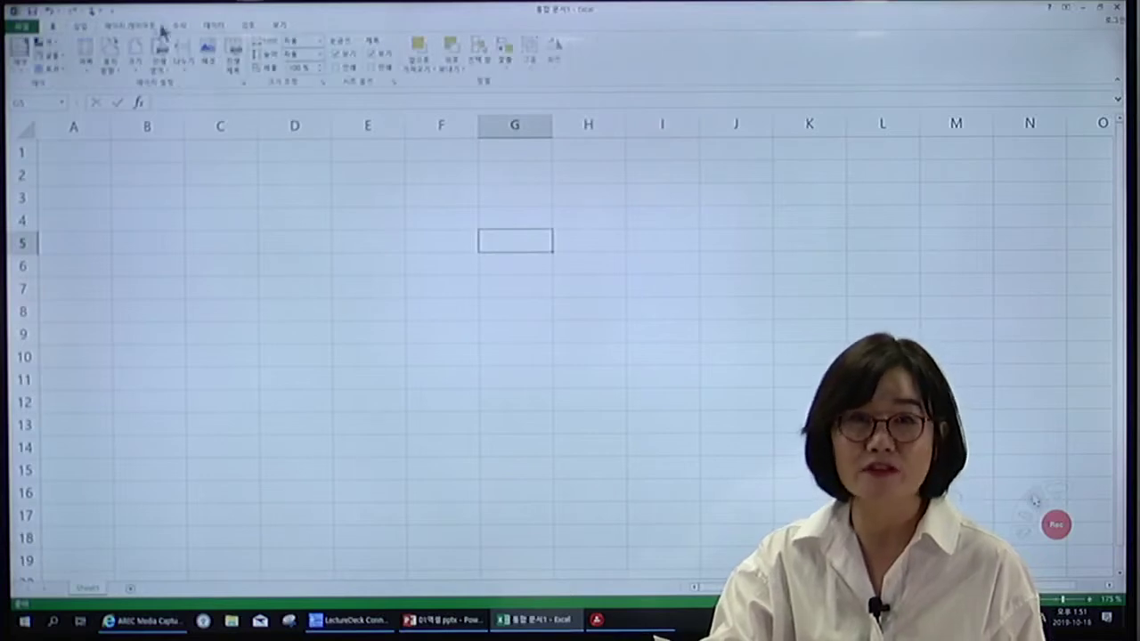
{"action": "left_click", "coordinate": [55, 27]}
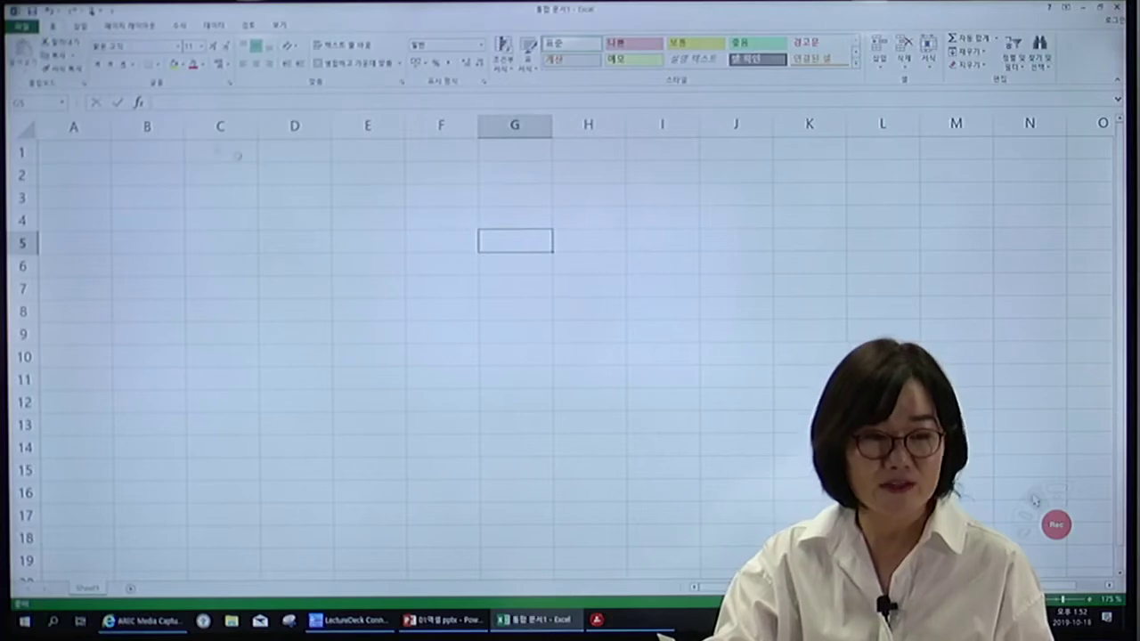
{"action": "double_click", "coordinate": [54, 31]}
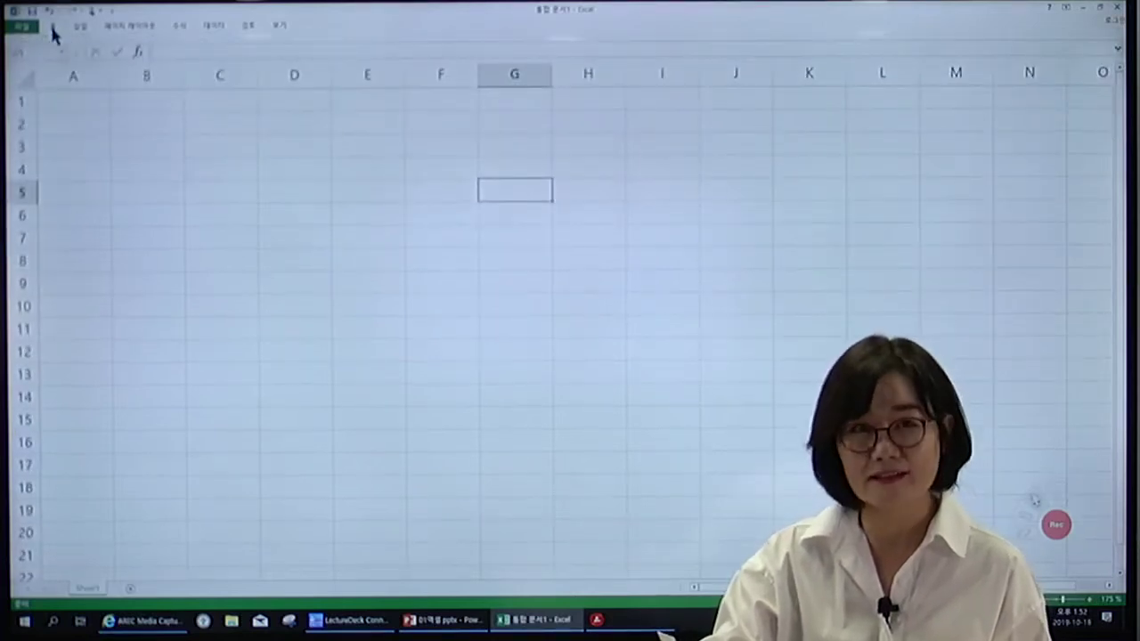
{"action": "double_click", "coordinate": [52, 28]}
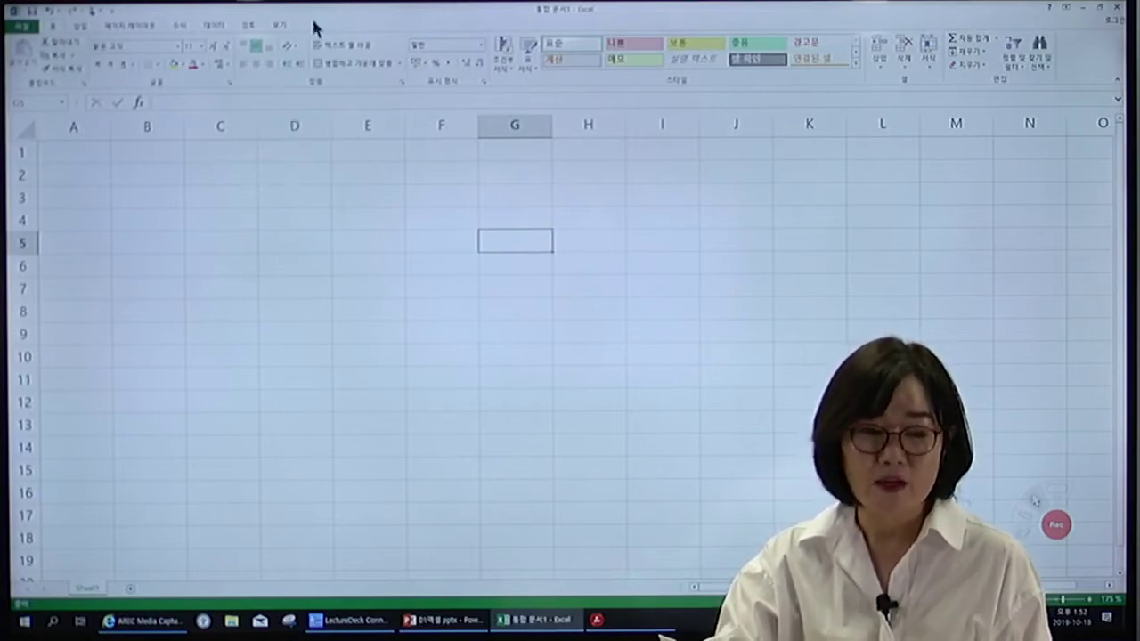
On the View tab, switch gridlines and row/column headings off and back on.
{"action": "left_click", "coordinate": [280, 26]}
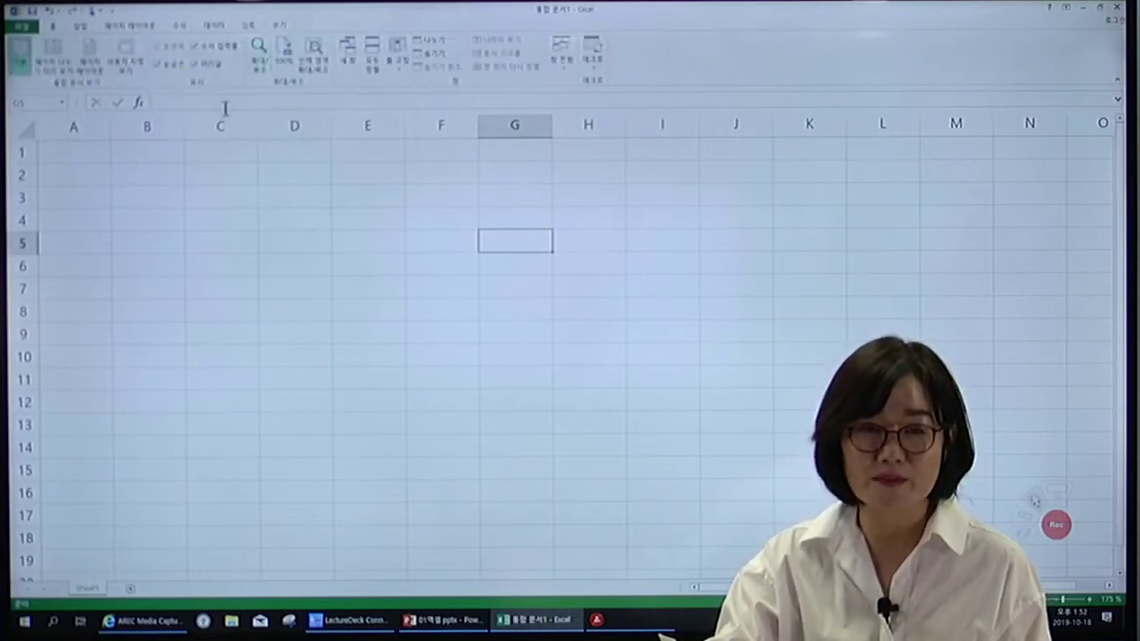
{"action": "left_click", "coordinate": [170, 68]}
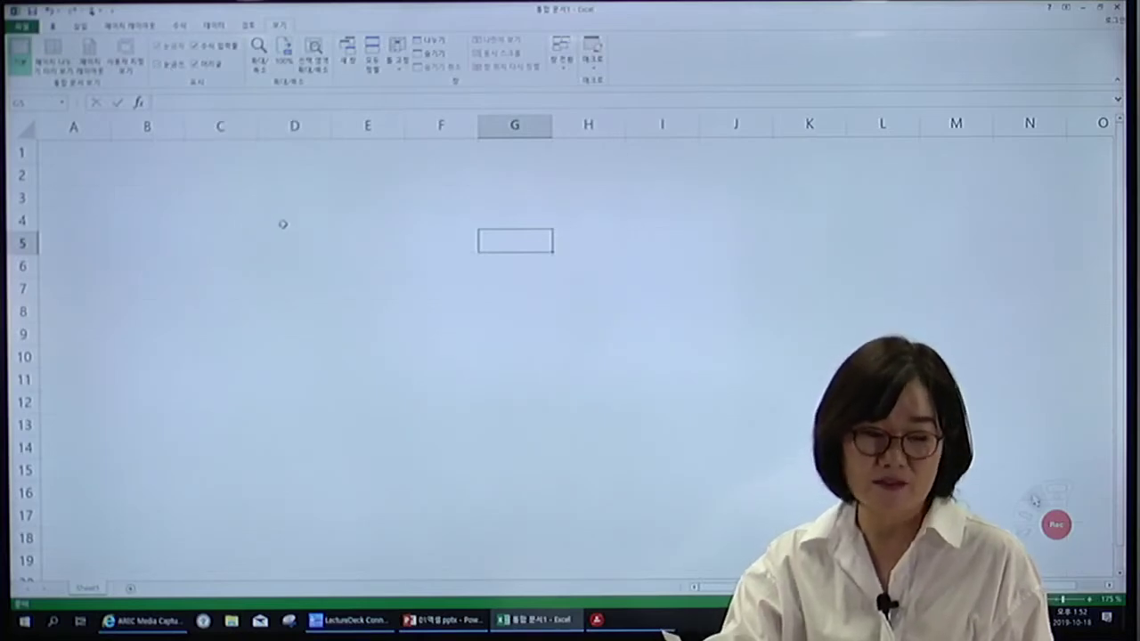
{"action": "left_click", "coordinate": [171, 68]}
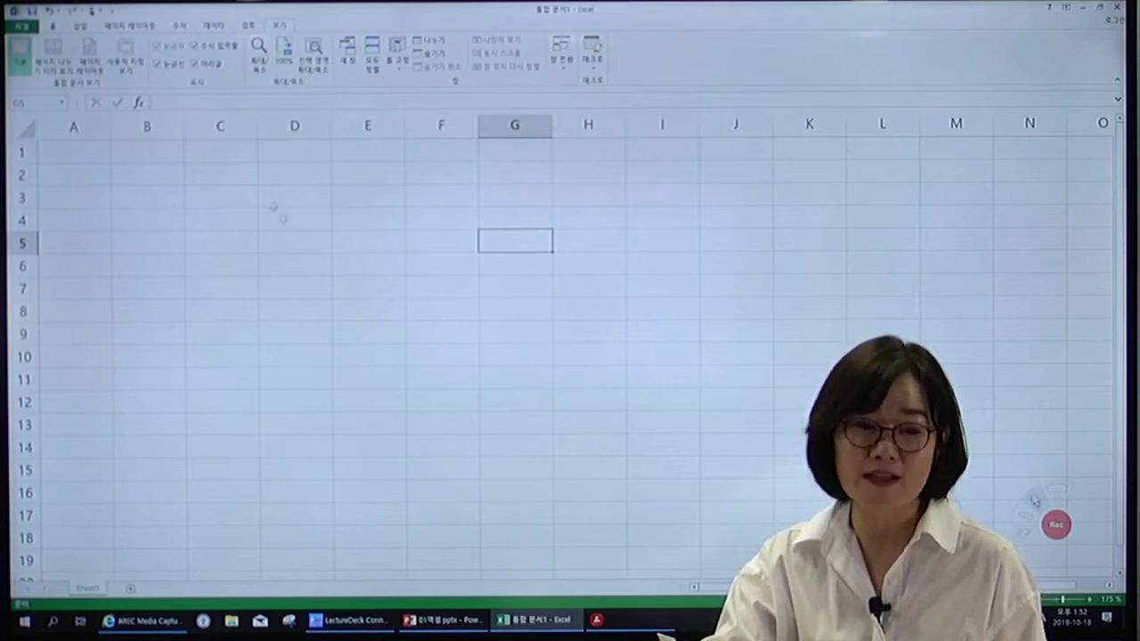
{"action": "left_click", "coordinate": [174, 70]}
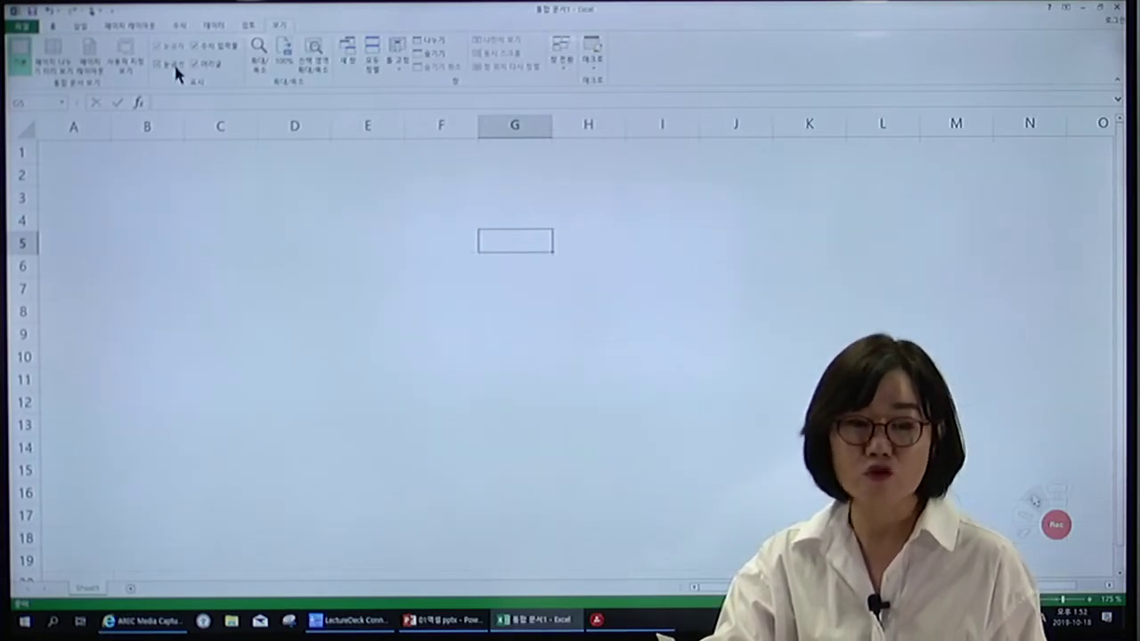
{"action": "left_click", "coordinate": [175, 69]}
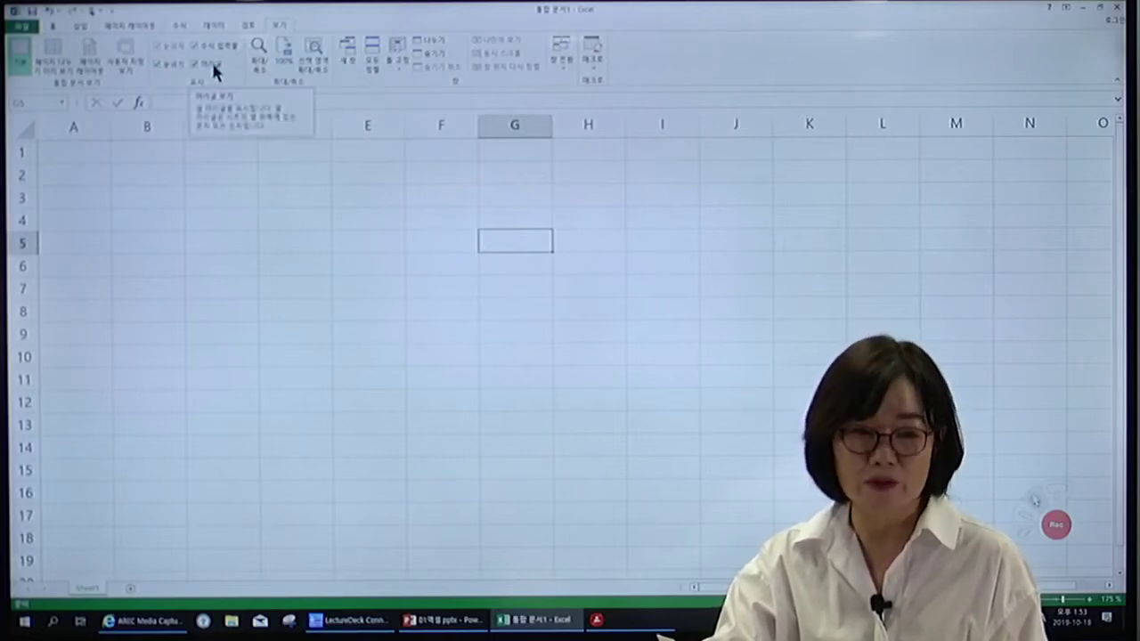
{"action": "left_click", "coordinate": [212, 66]}
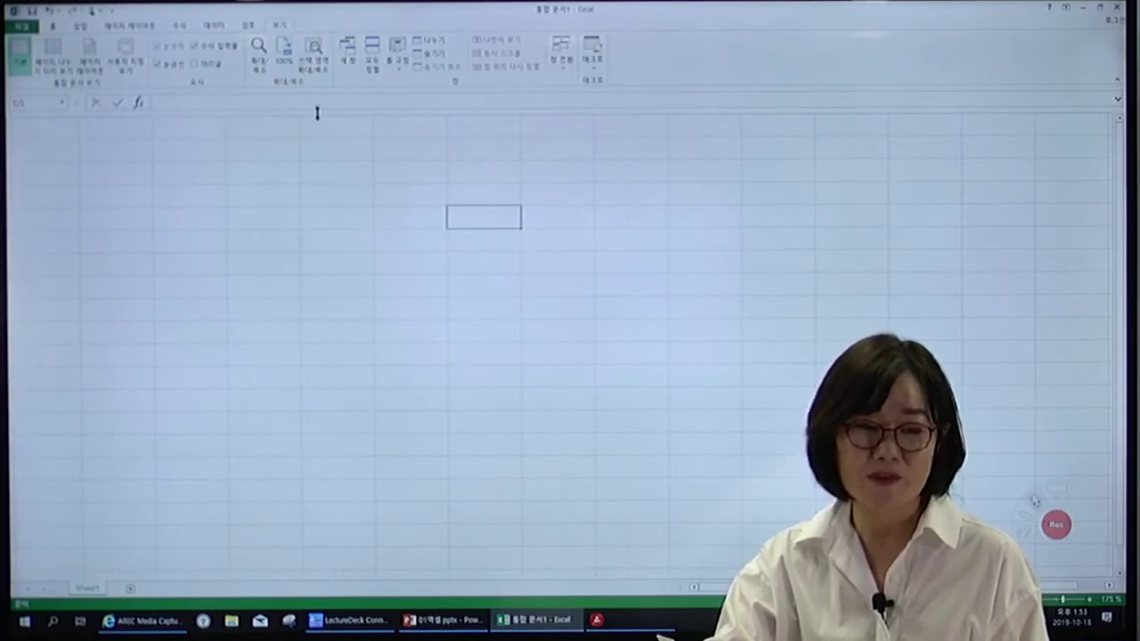
{"action": "left_click", "coordinate": [209, 66]}
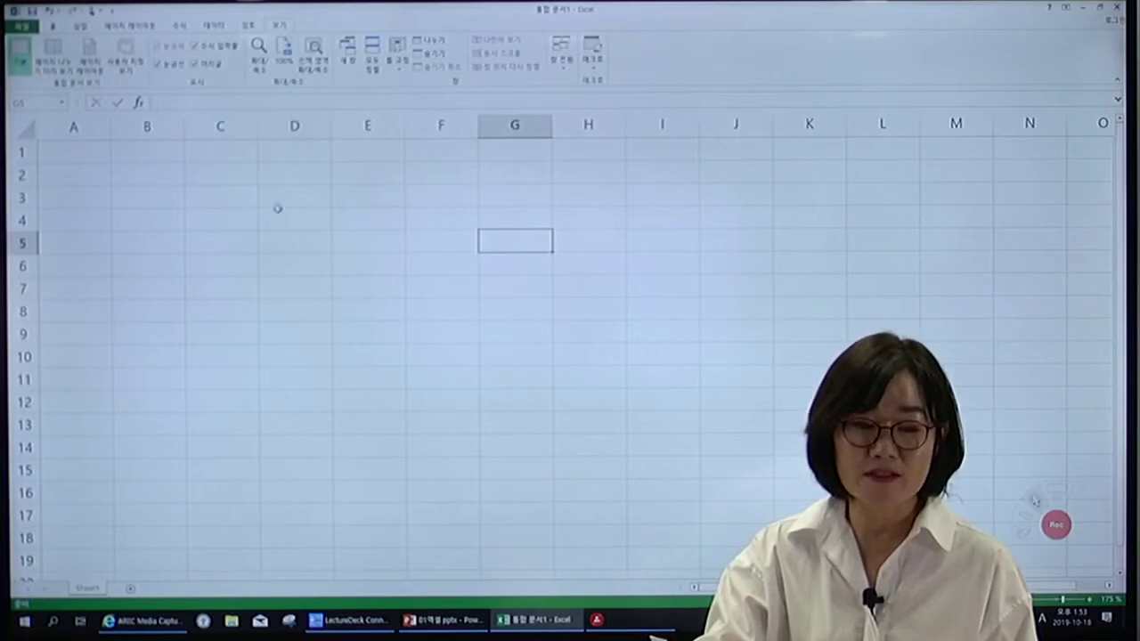
{"action": "left_click", "coordinate": [303, 194]}
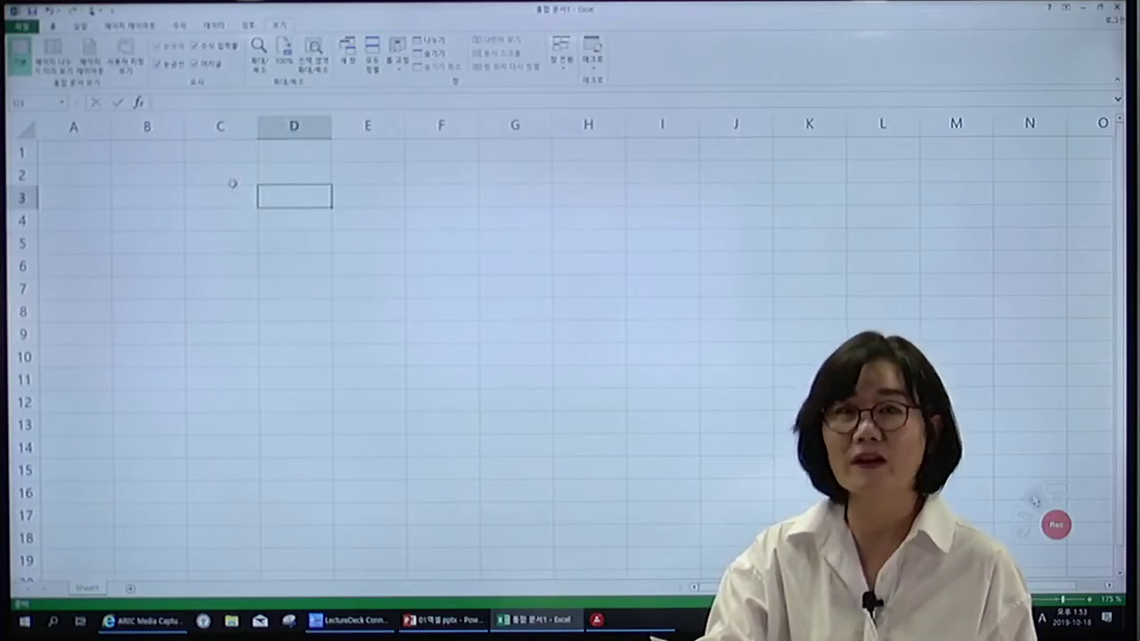
{"action": "left_click", "coordinate": [233, 224]}
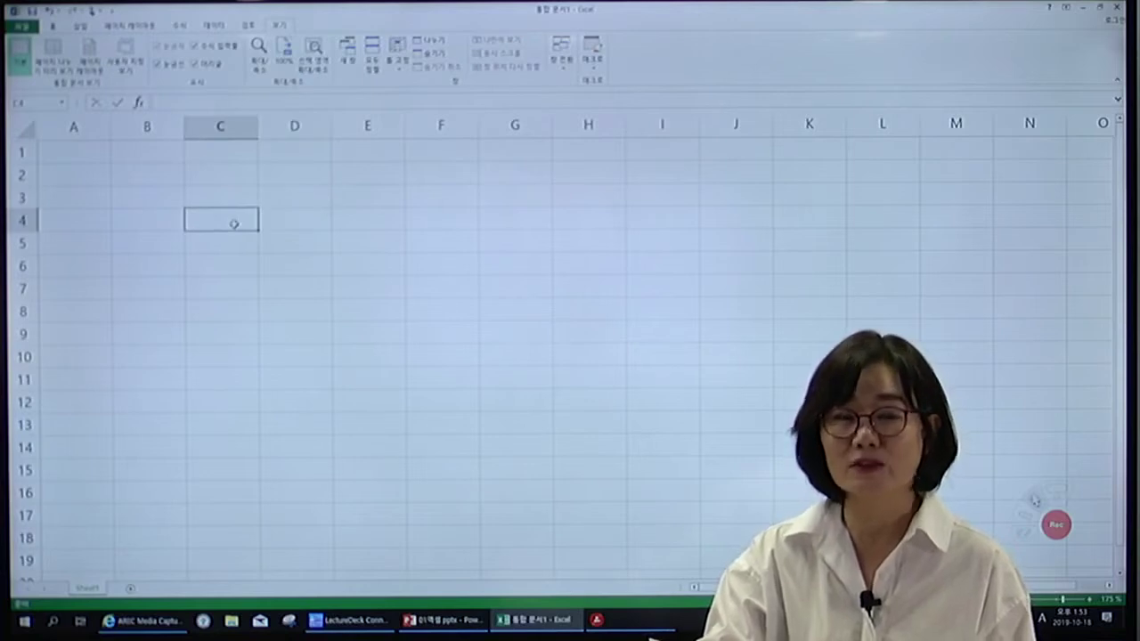
{"action": "left_click", "coordinate": [221, 46]}
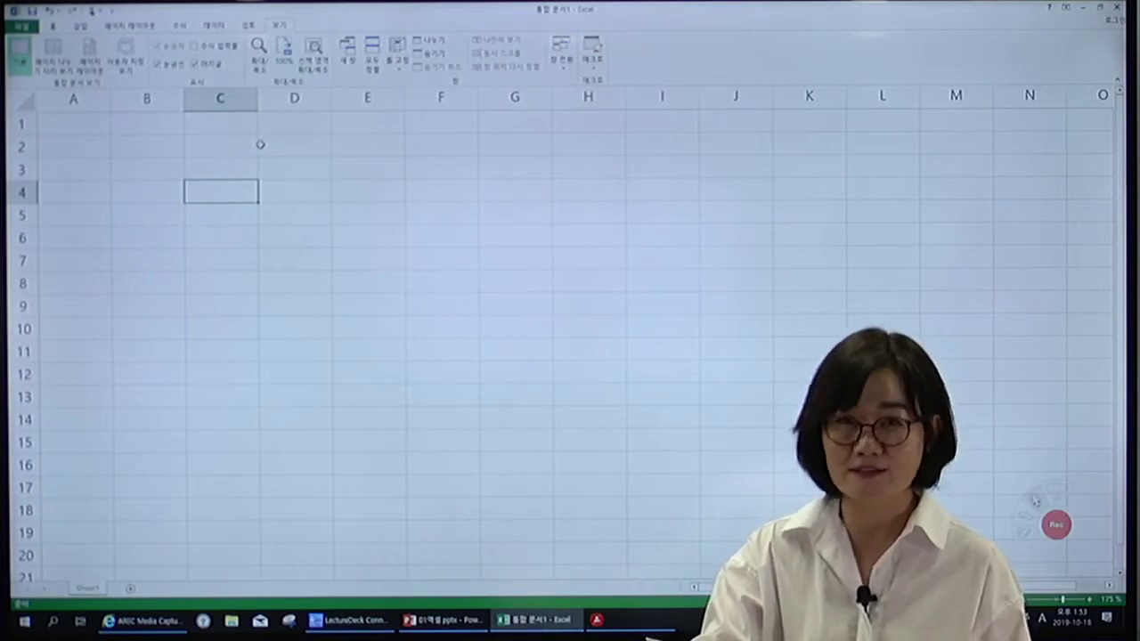
{"action": "left_click", "coordinate": [222, 45]}
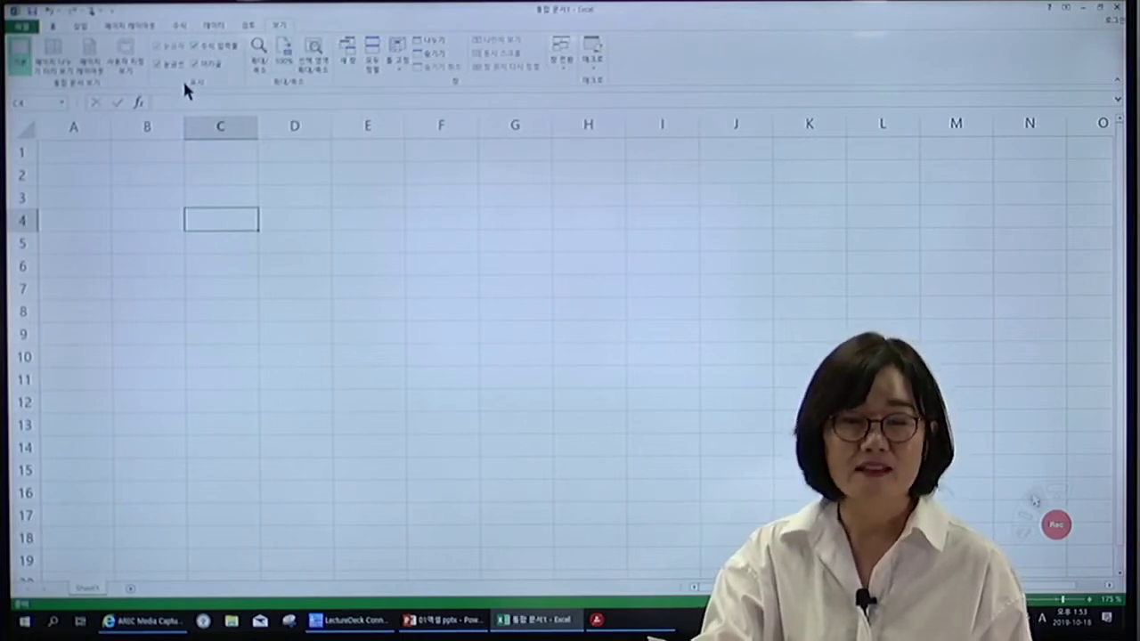
{"action": "left_click", "coordinate": [54, 27]}
{"action": "double_click", "coordinate": [51, 26]}
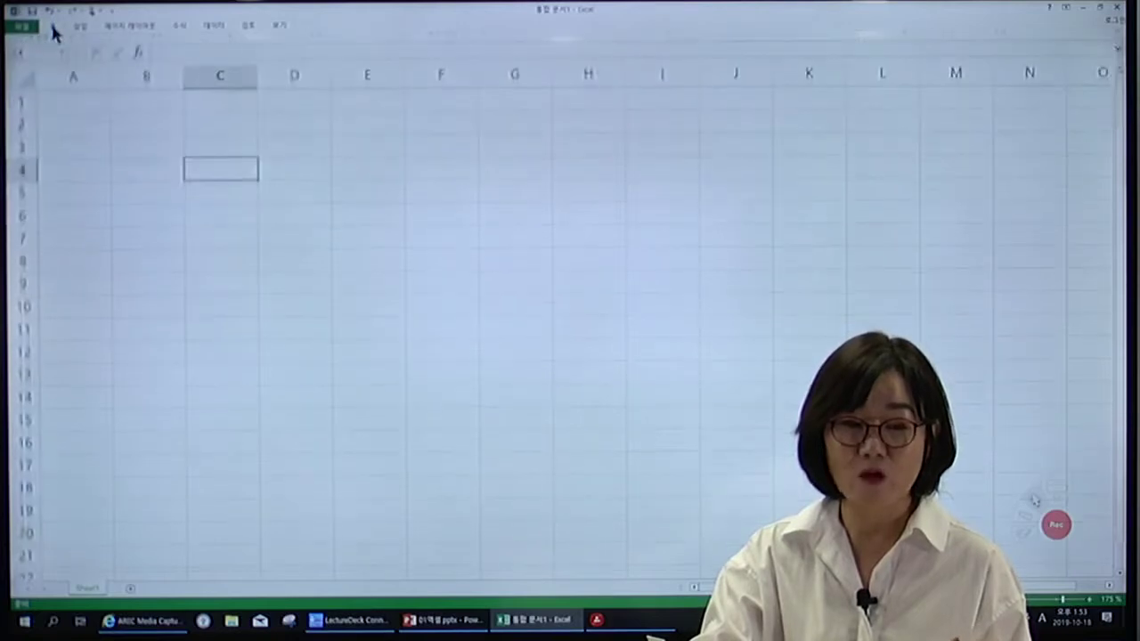
{"action": "left_click", "coordinate": [52, 27]}
{"action": "double_click", "coordinate": [54, 29]}
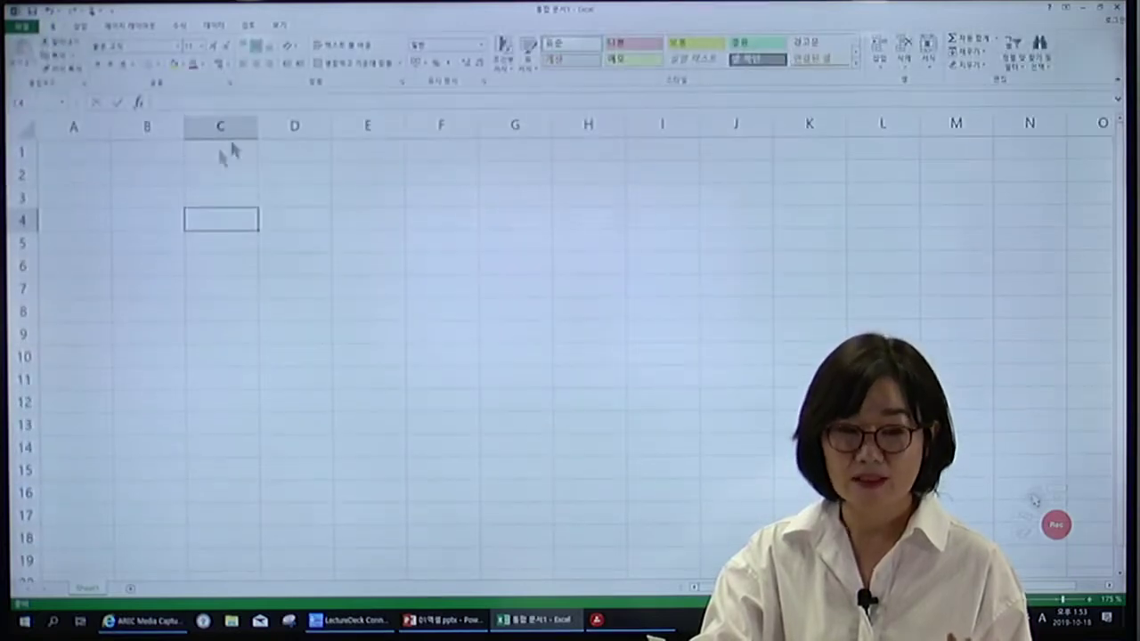
{"action": "left_click", "coordinate": [280, 28]}
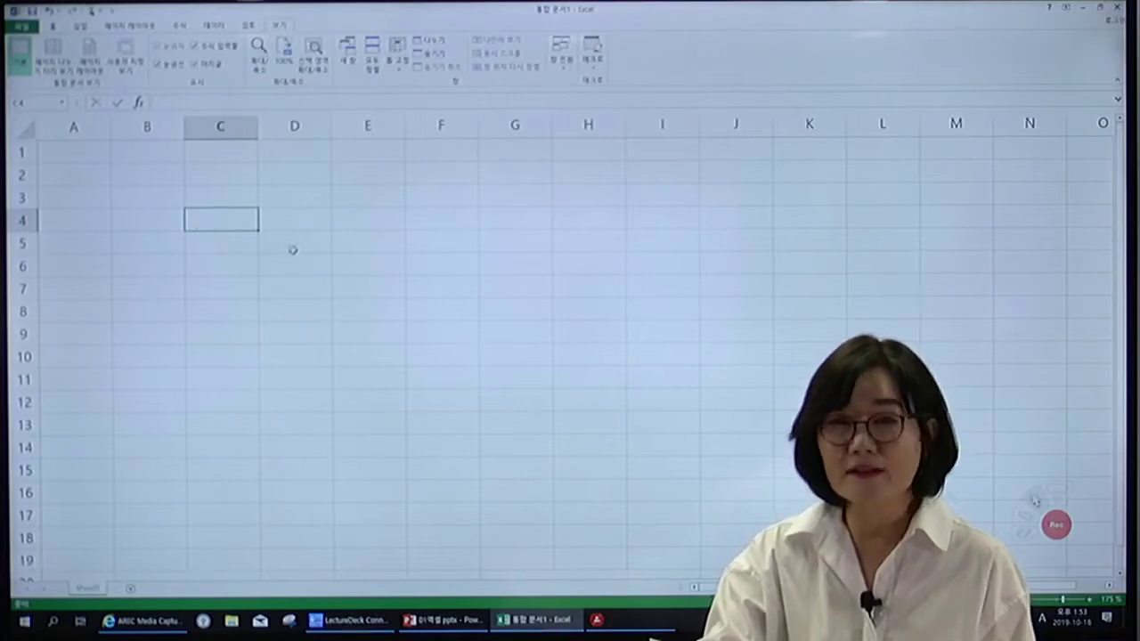
{"action": "left_click", "coordinate": [142, 197]}
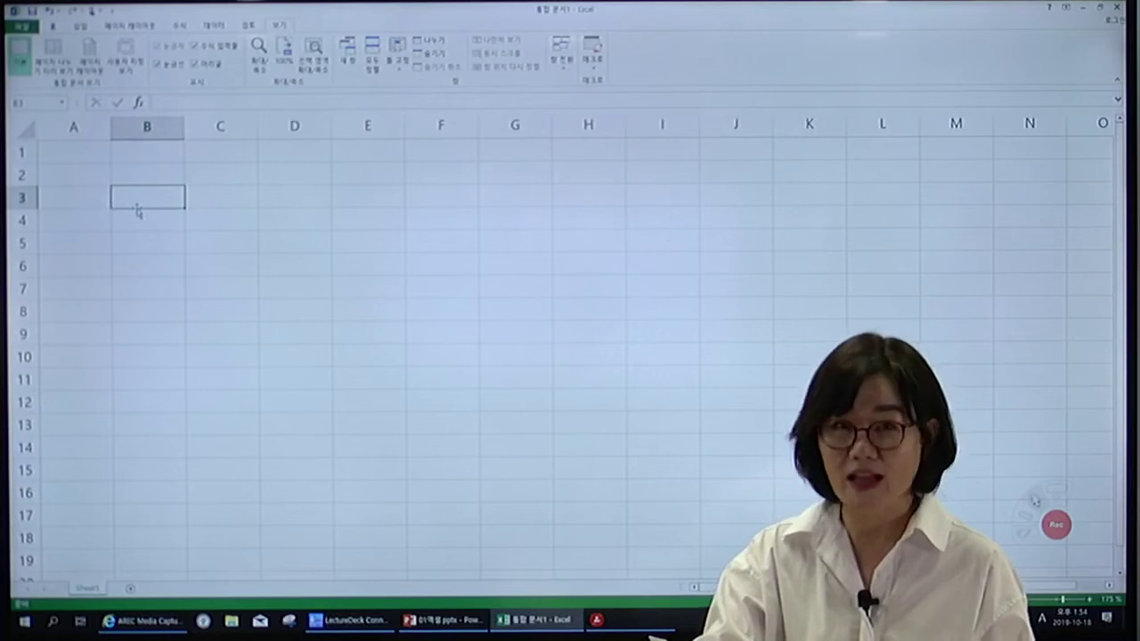
{"action": "left_click", "coordinate": [206, 238]}
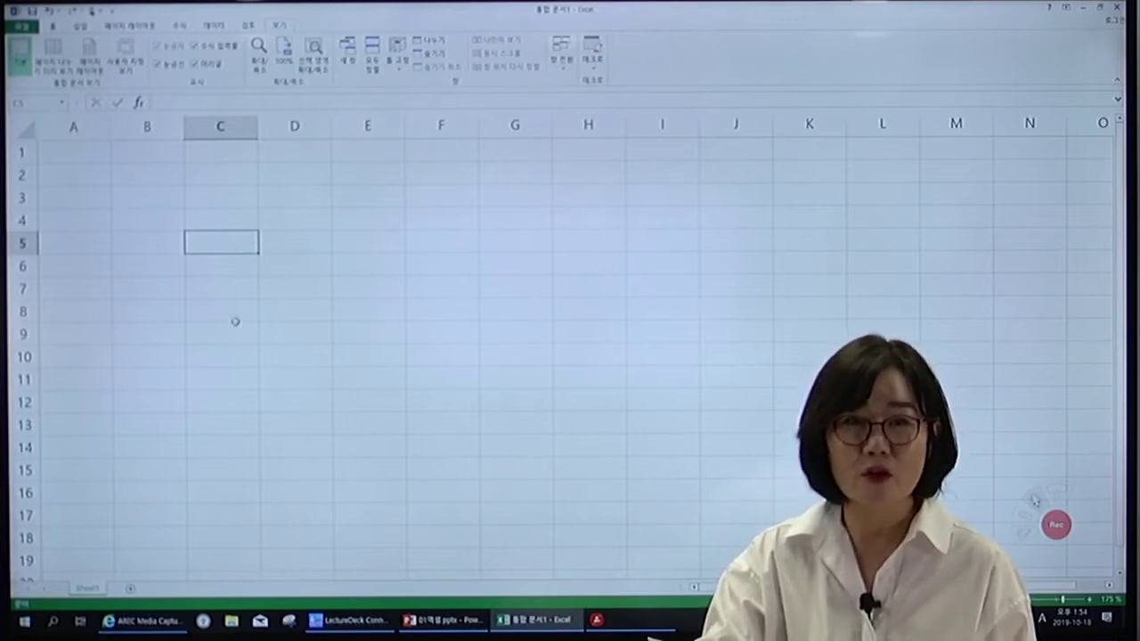
{"action": "left_click", "coordinate": [227, 308]}
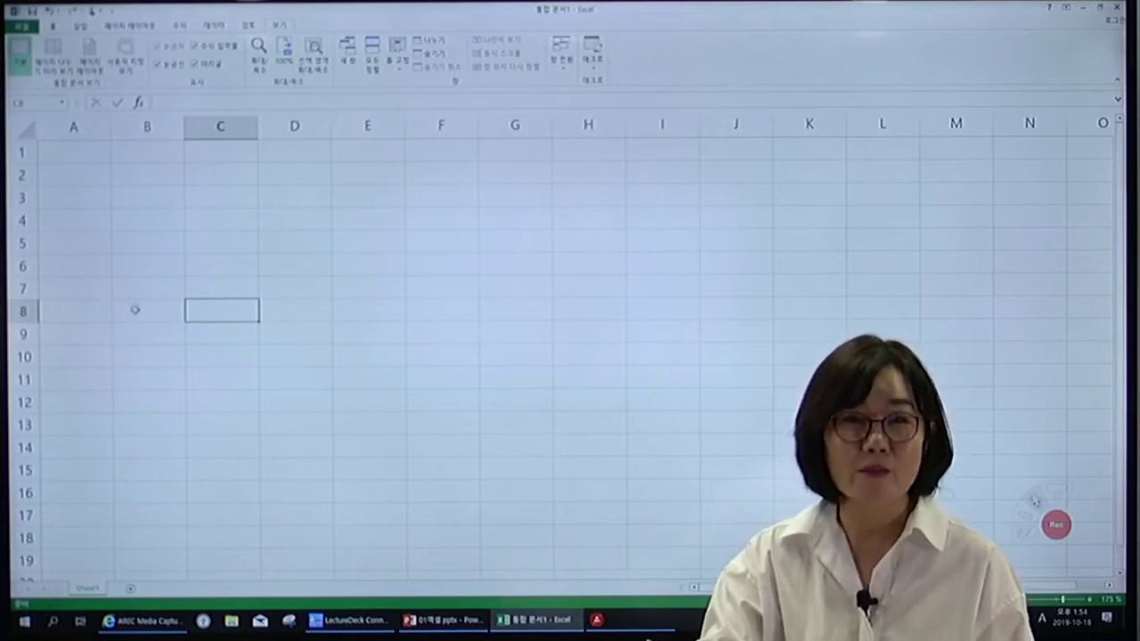
{"action": "left_click", "coordinate": [141, 310]}
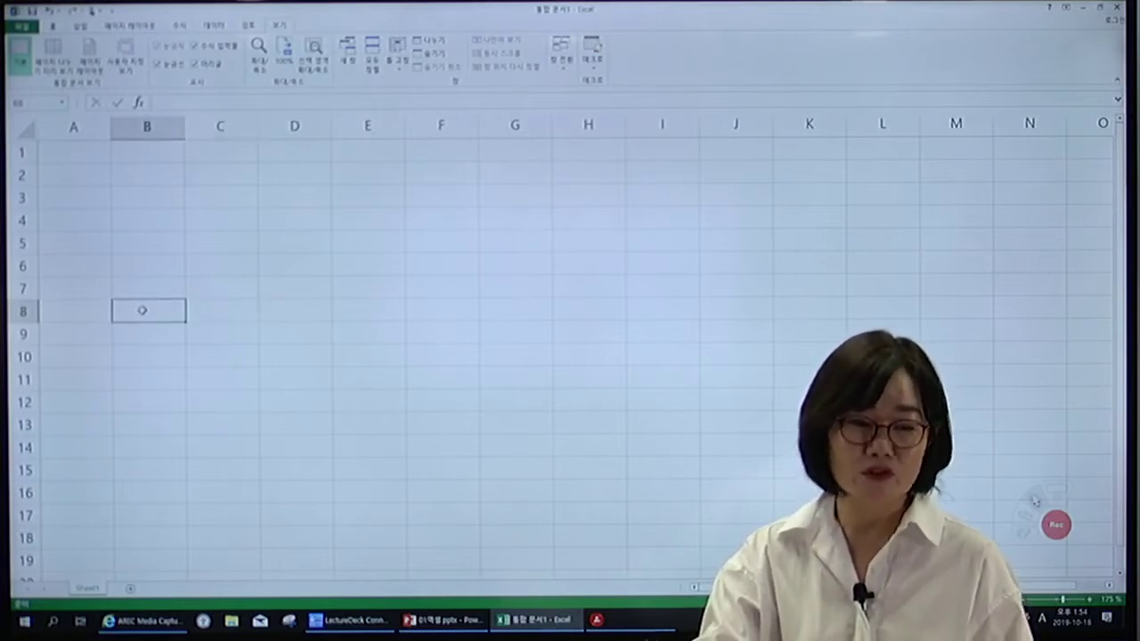
From C26, jump with Ctrl+Down to row 1048576 and select cell B1048571.
{"action": "key", "text": "Down"}
{"action": "key", "text": "Down"}
{"action": "key", "text": "Down"}
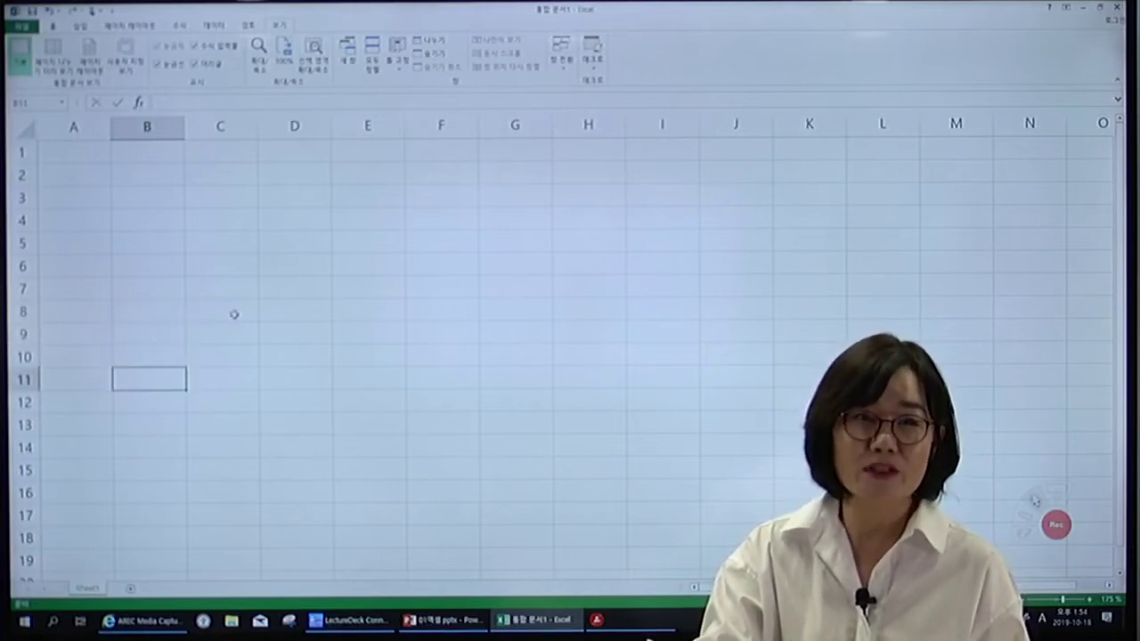
{"action": "scroll", "coordinate": [234, 314], "scroll_direction": "down", "scroll_amount": 2}
{"action": "scroll", "coordinate": [234, 314], "scroll_direction": "down", "scroll_amount": 4}
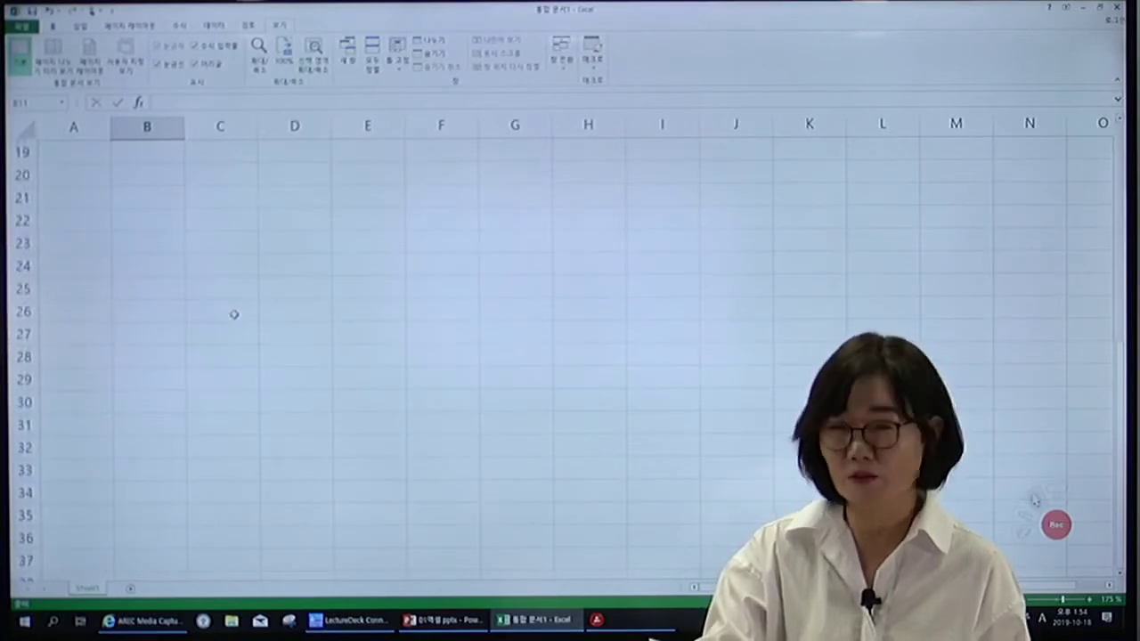
{"action": "left_click", "coordinate": [234, 314]}
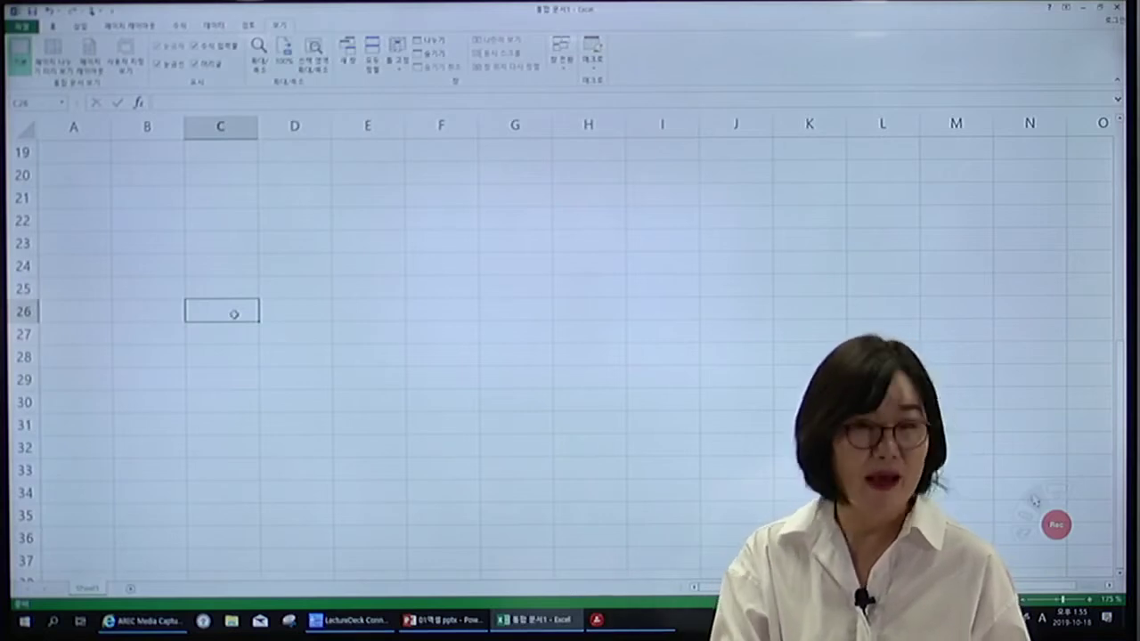
{"action": "key", "text": "ctrl+Down"}
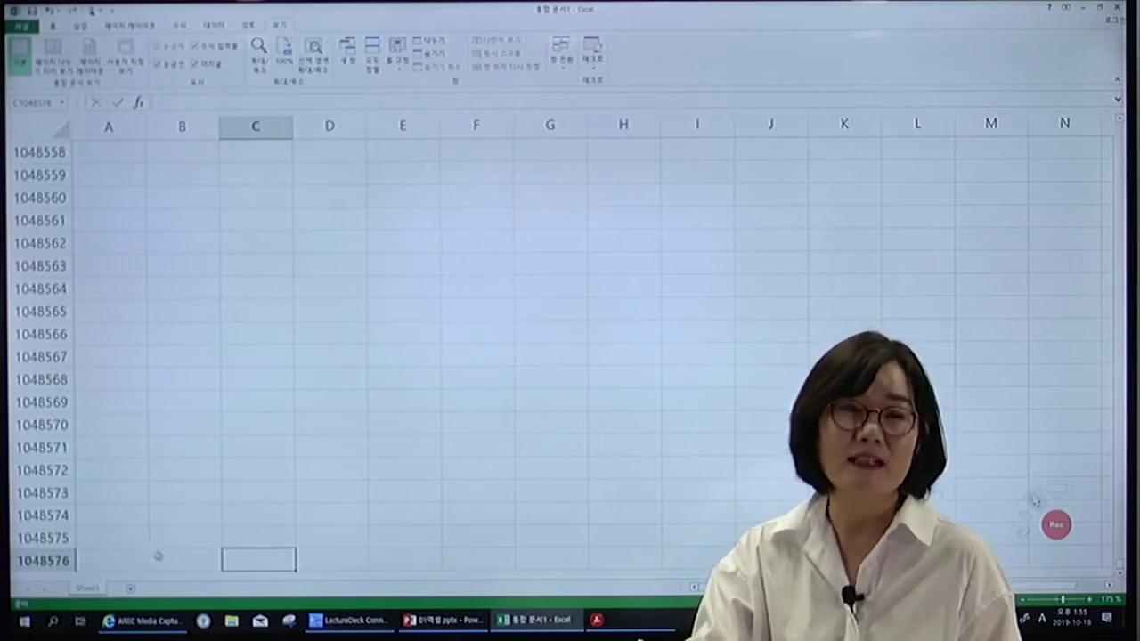
{"action": "left_click", "coordinate": [172, 538]}
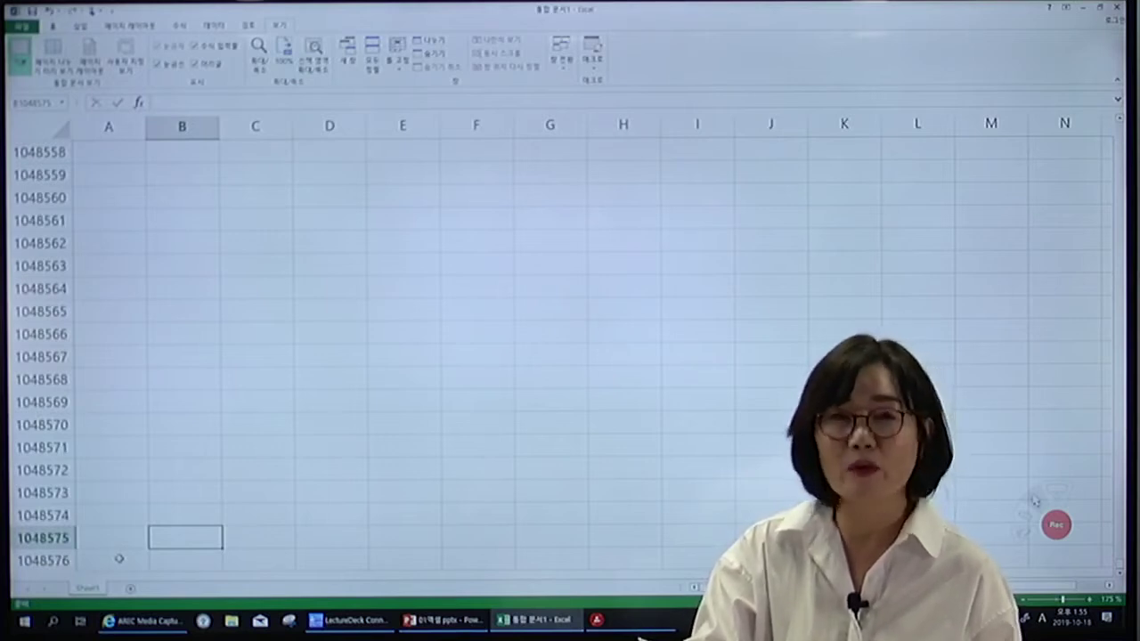
{"action": "left_click", "coordinate": [171, 446]}
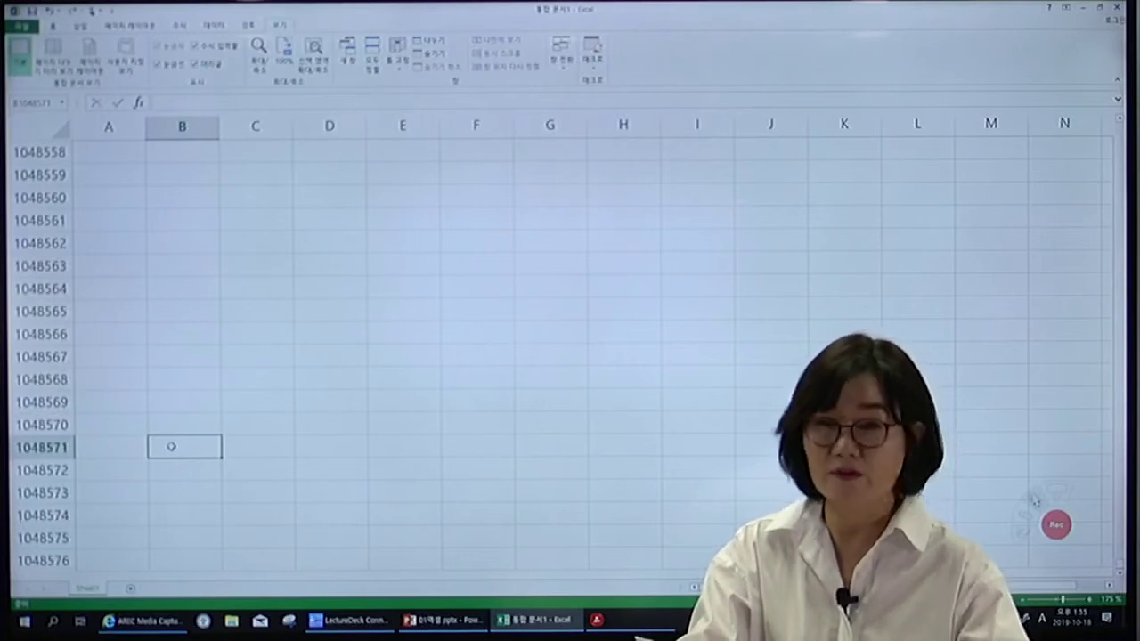
Enter =2^20 in B1048571 so it displays 1048576.
{"action": "type", "text": "="}
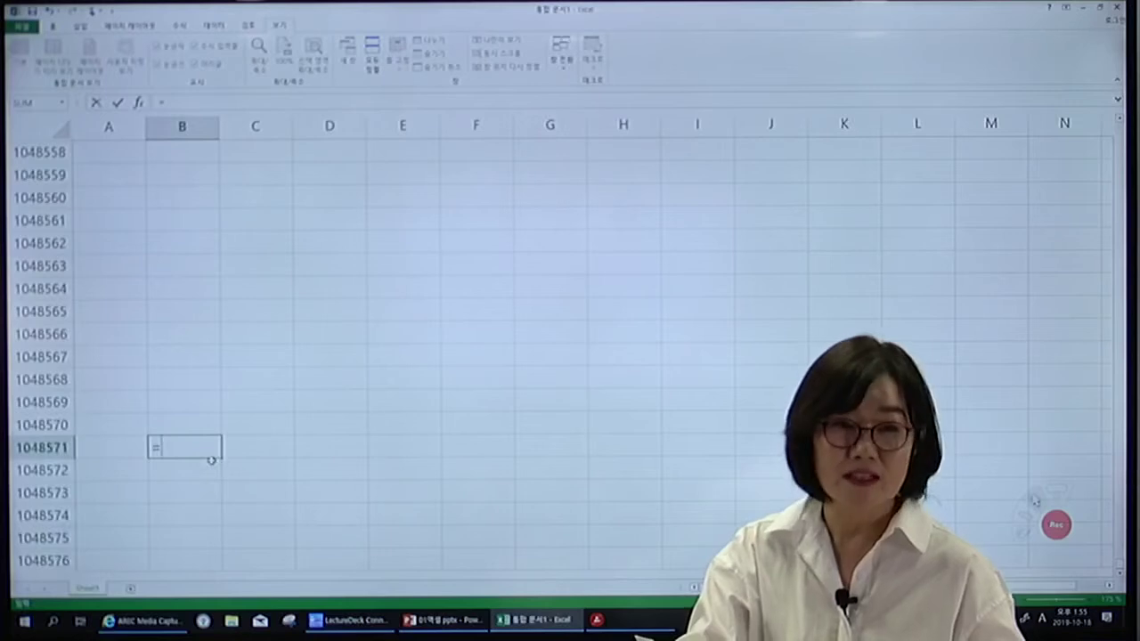
{"action": "type", "text": "2"}
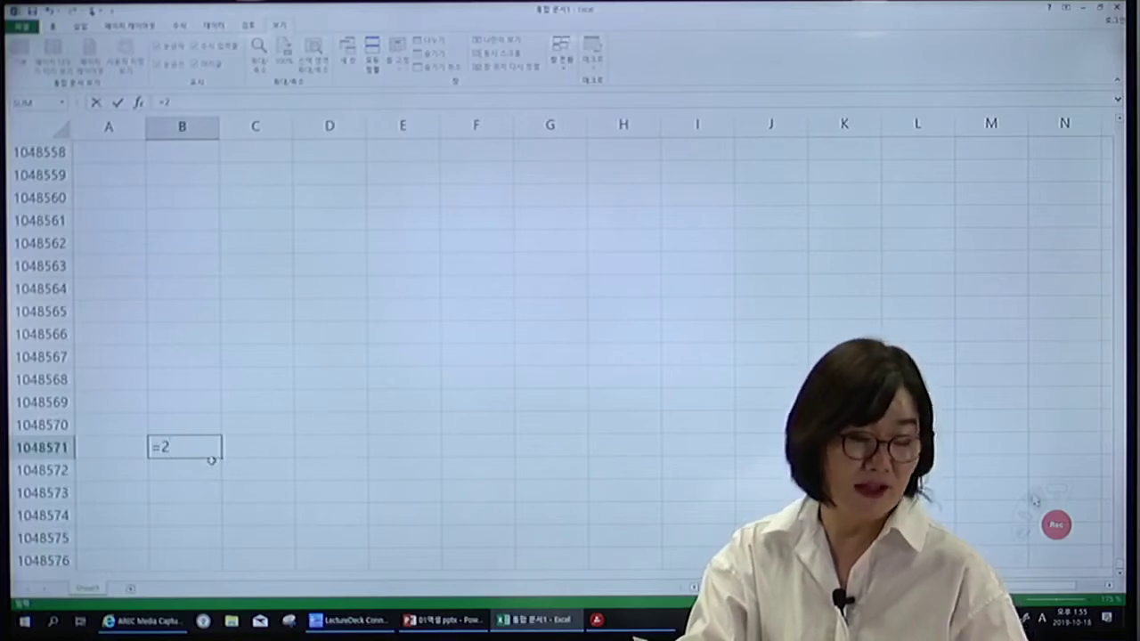
{"action": "type", "text": "^"}
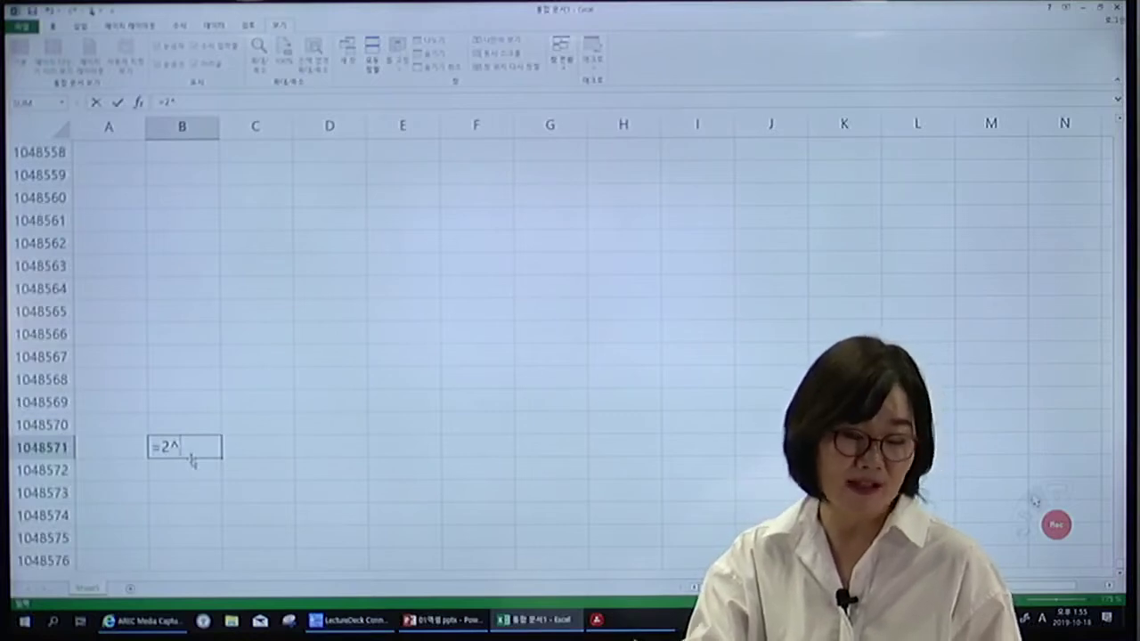
{"action": "type", "text": "20"}
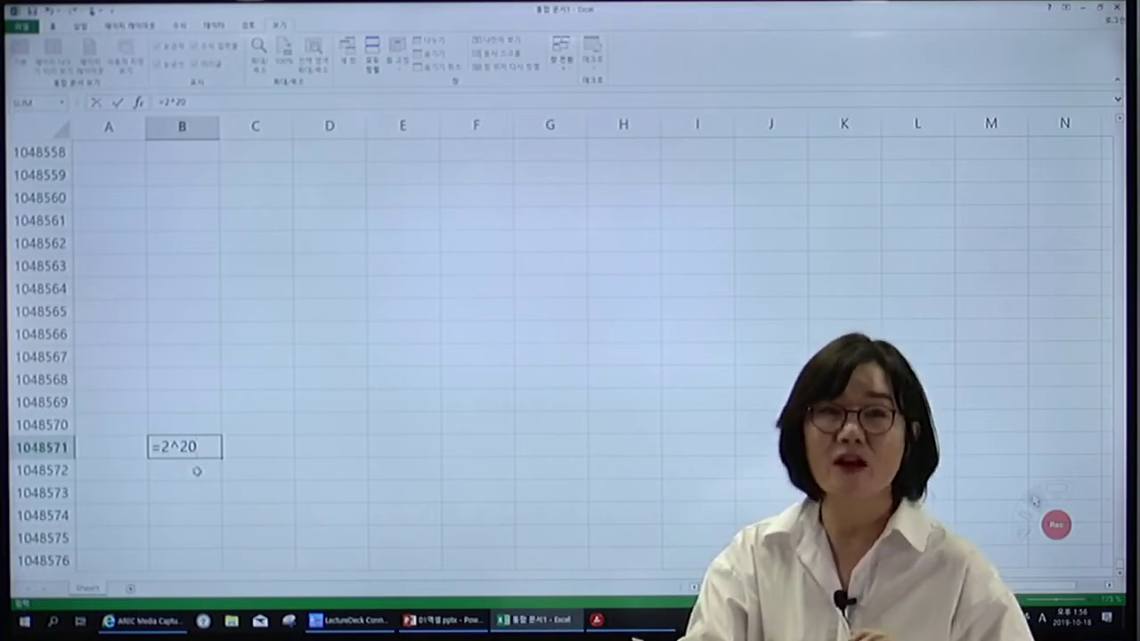
{"action": "key", "text": "Return"}
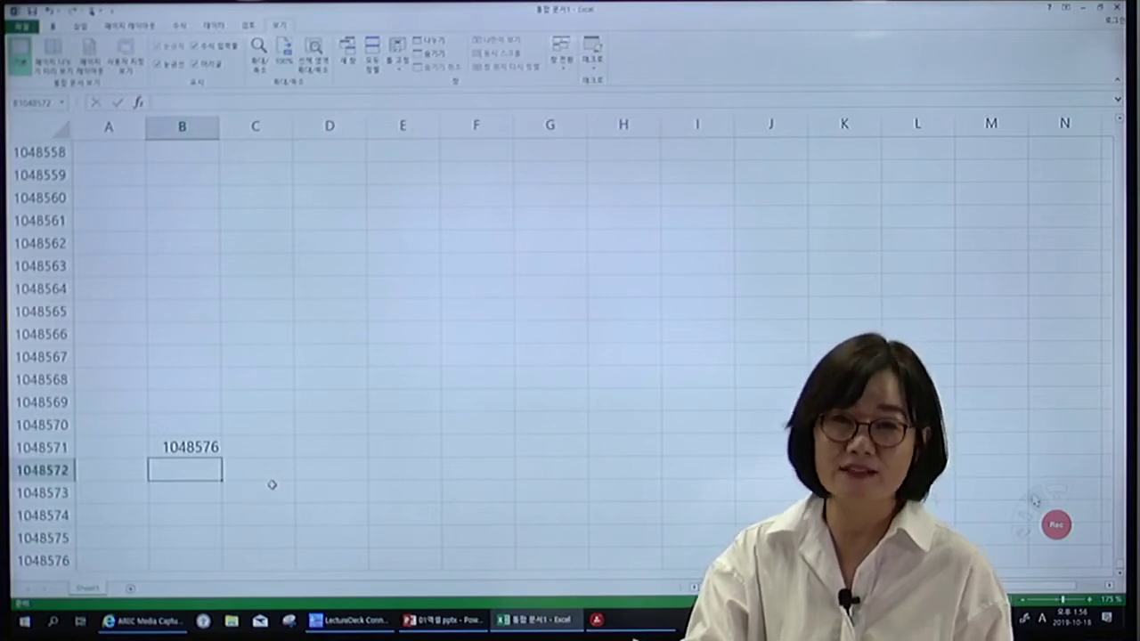
From C1048573, jump to the last column XFD and select cell XFD1048566.
{"action": "left_click", "coordinate": [267, 492]}
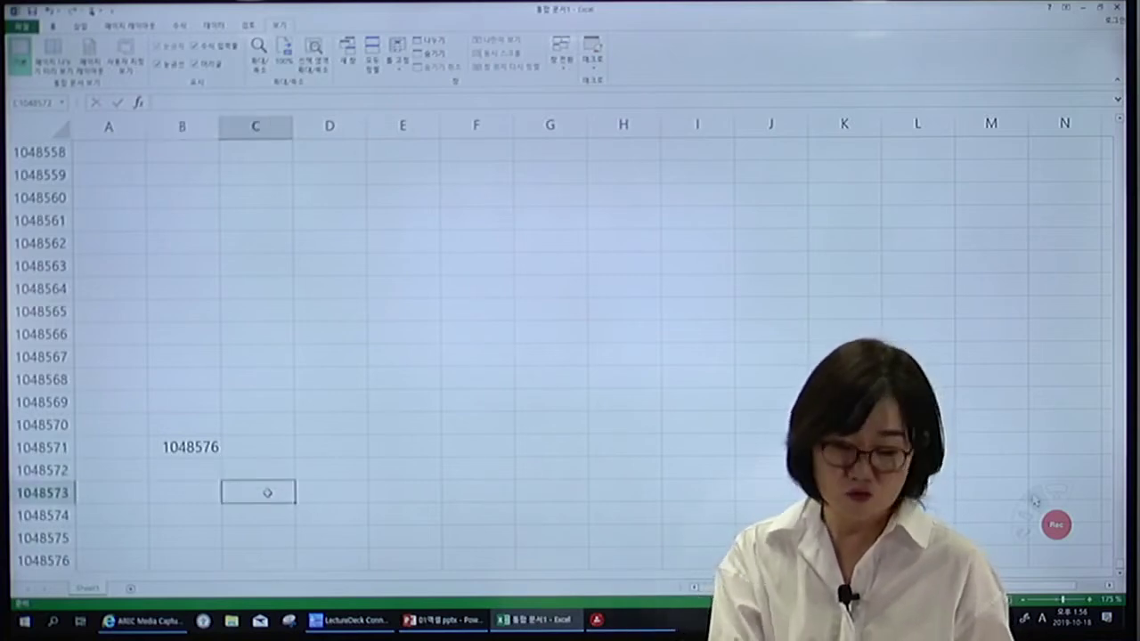
{"action": "key", "text": "ctrl+Right"}
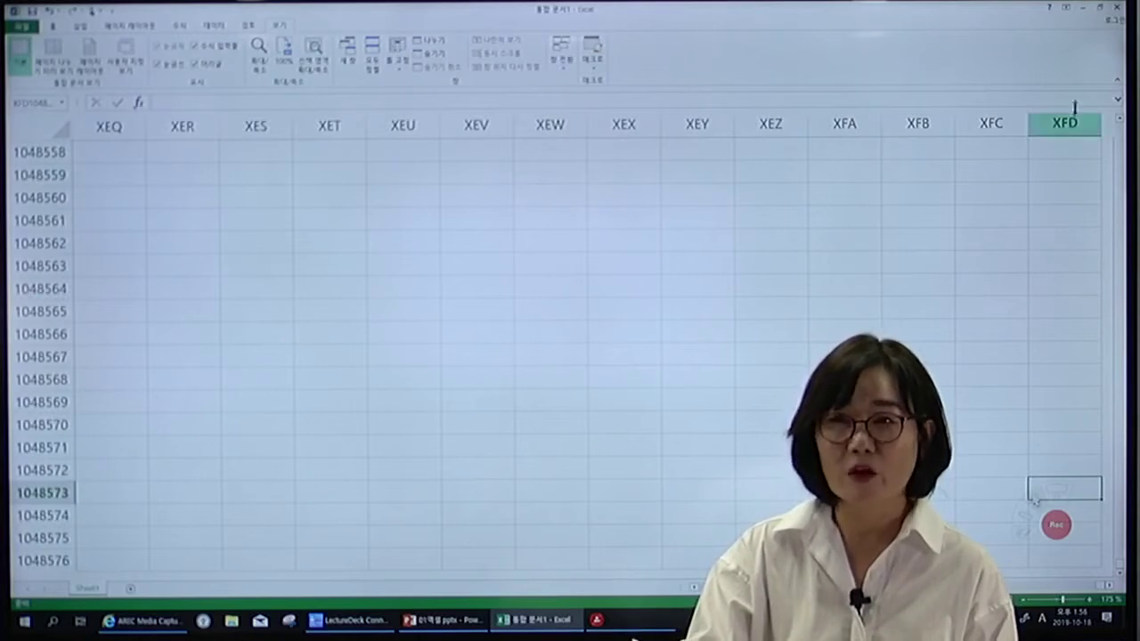
{"action": "left_click", "coordinate": [1058, 329]}
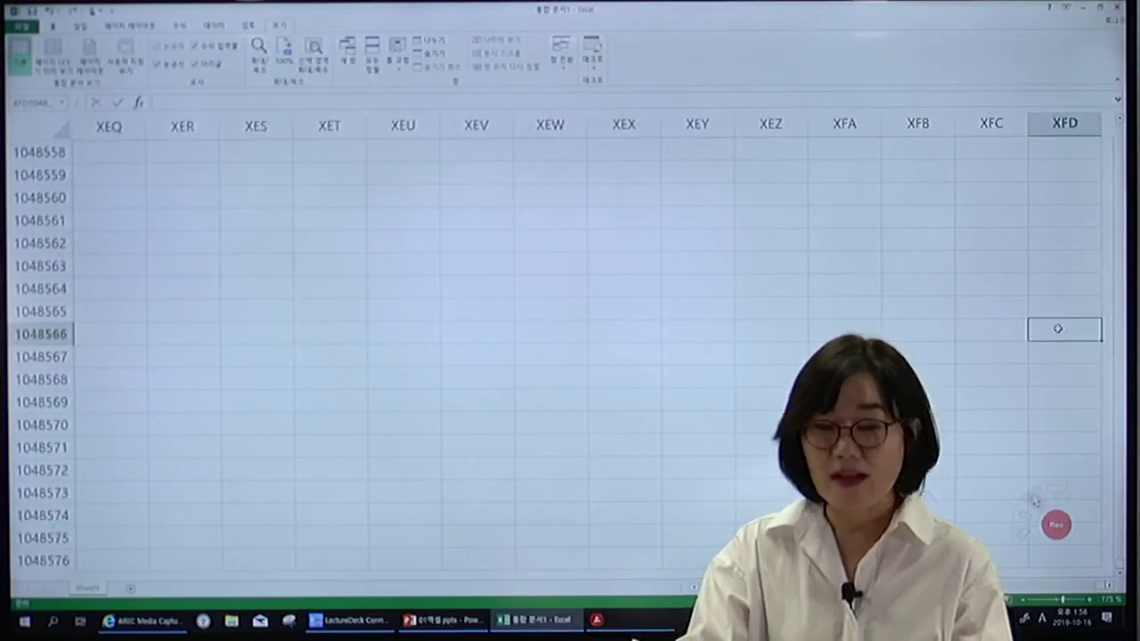
Enter a COLUMN formula in XFD1048566 via autocomplete, returning 16384.
{"action": "type", "text": "=c"}
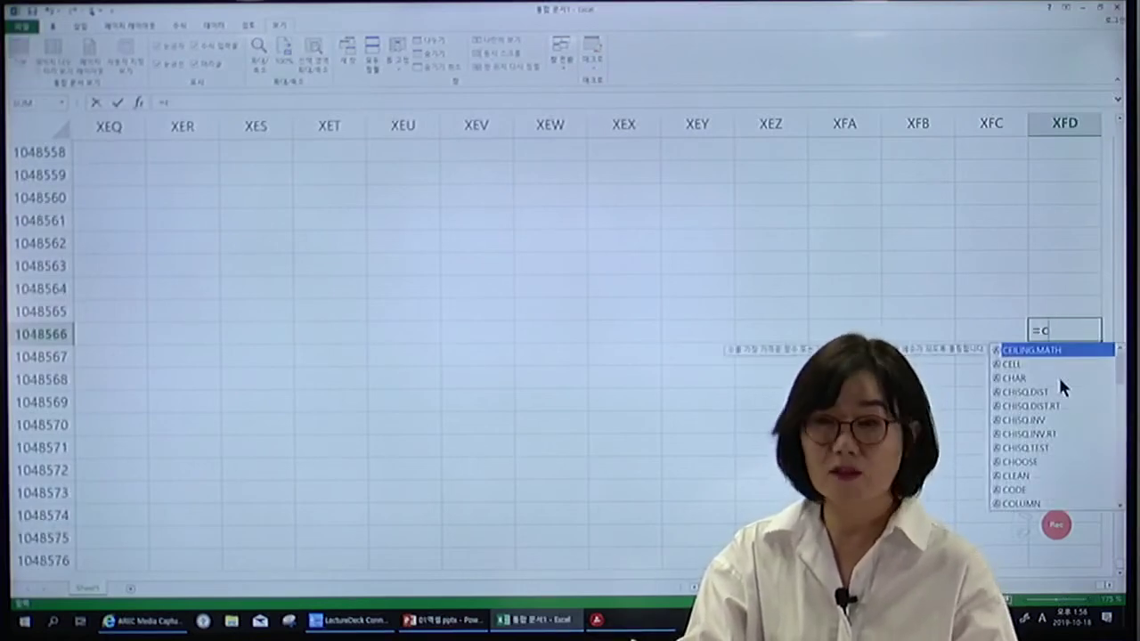
{"action": "type", "text": "ol"}
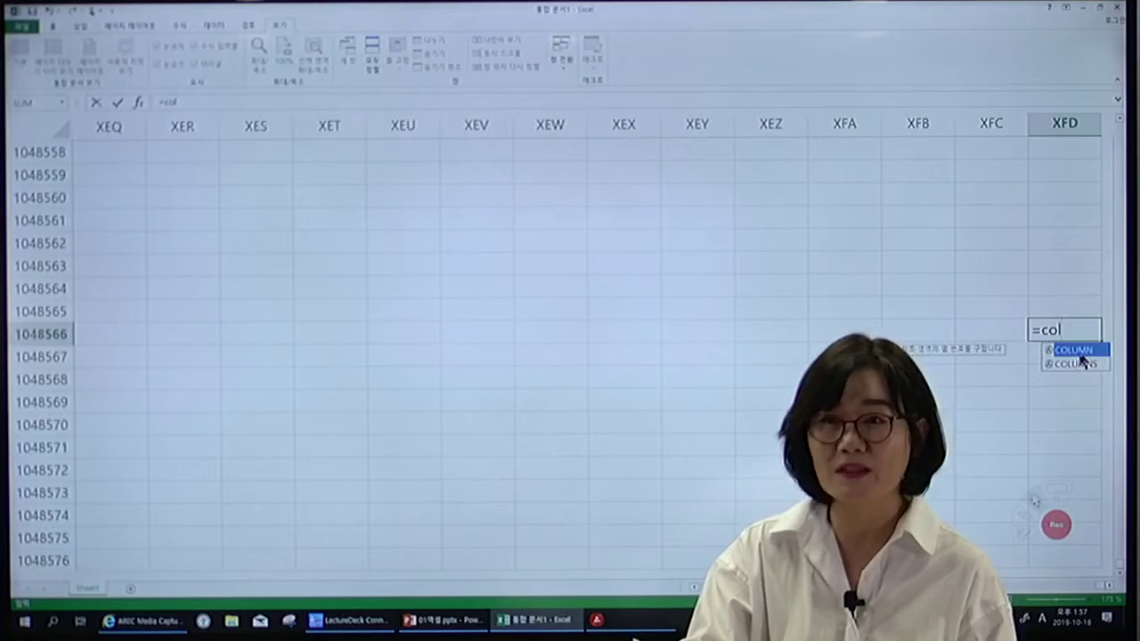
{"action": "double_click", "coordinate": [1078, 351]}
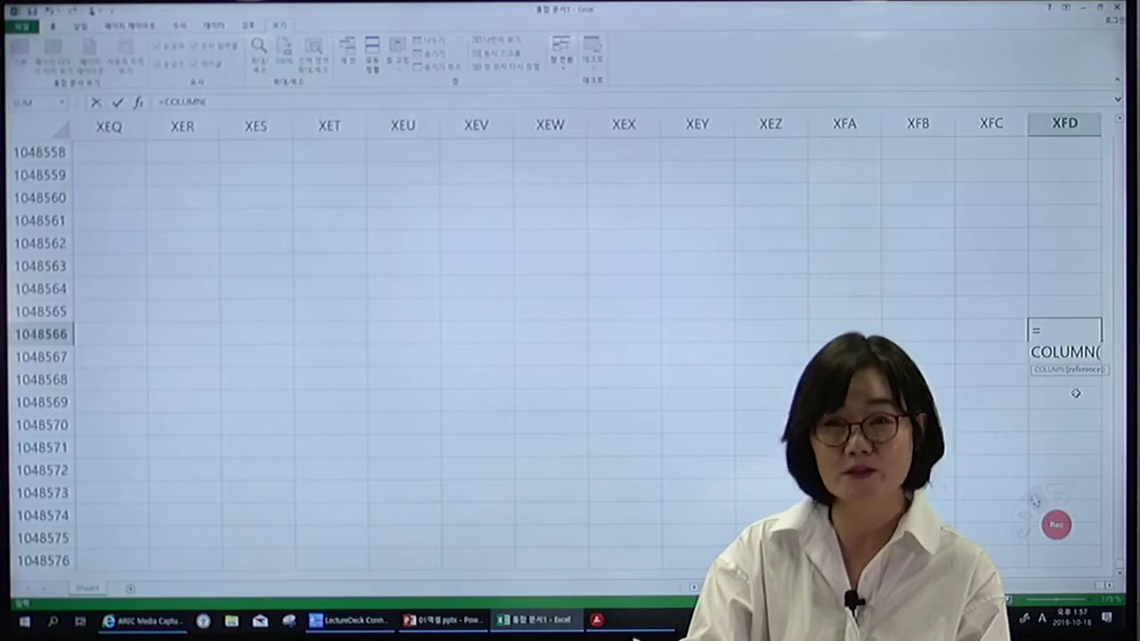
{"action": "key", "text": "Return"}
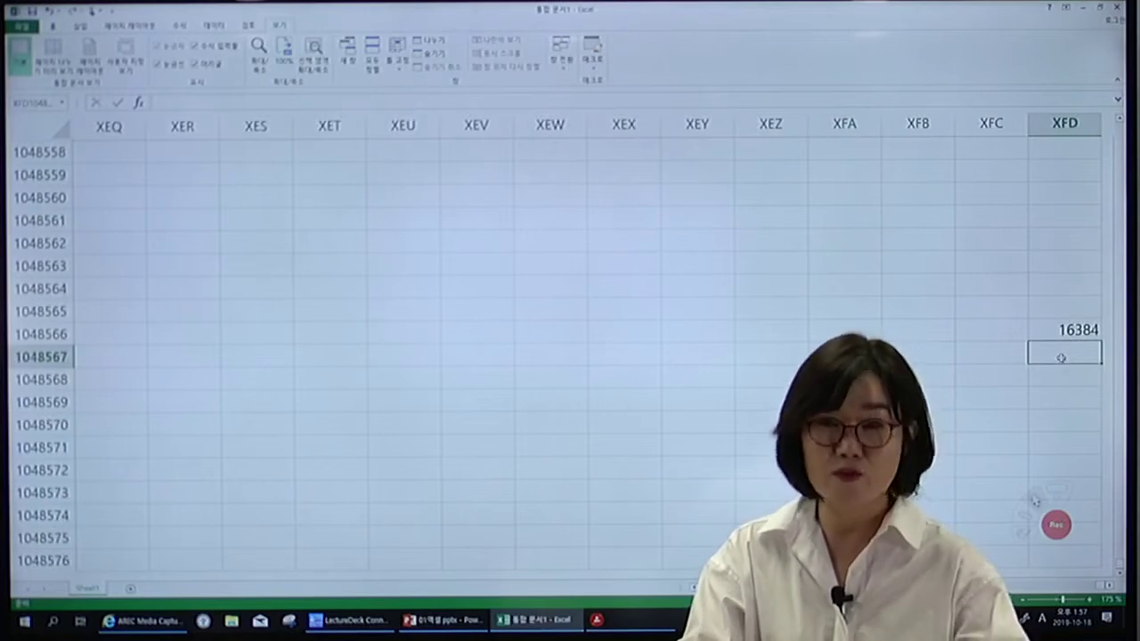
Enter =2^14 in XFD1048567 to show 16384, then select nearby cells XFD1048571 and XFB1048566.
{"action": "type", "text": "="}
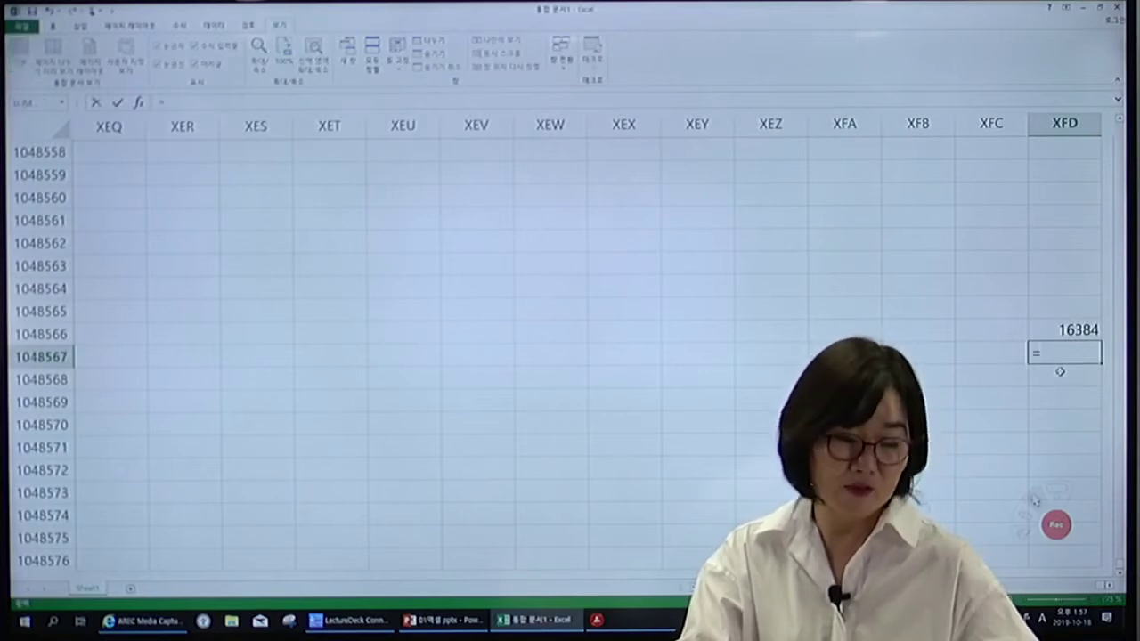
{"action": "type", "text": "2^14"}
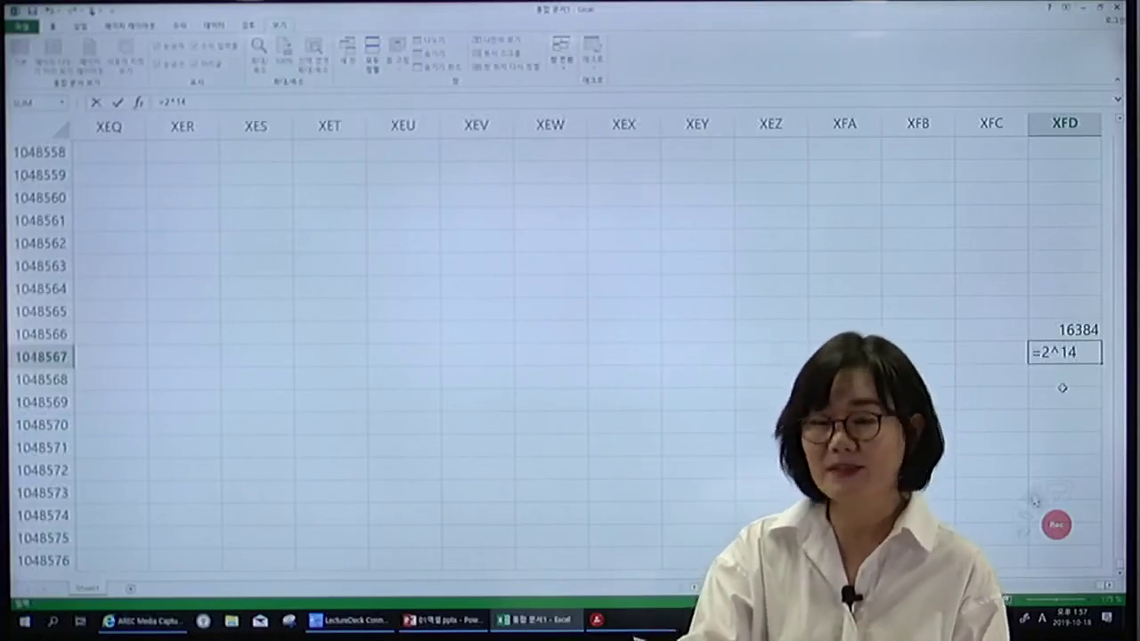
{"action": "key", "text": "Return"}
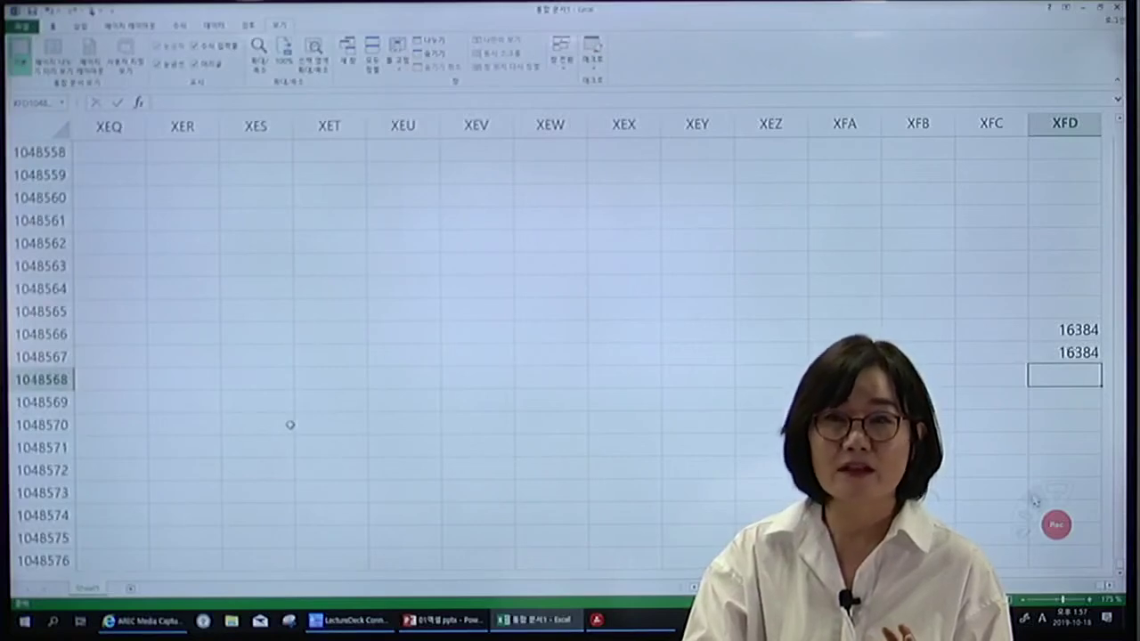
{"action": "scroll", "coordinate": [290, 427], "scroll_direction": "down", "scroll_amount": 5}
{"action": "scroll", "coordinate": [290, 432], "scroll_direction": "up", "scroll_amount": 1}
{"action": "scroll", "coordinate": [287, 428], "scroll_direction": "up", "scroll_amount": 1}
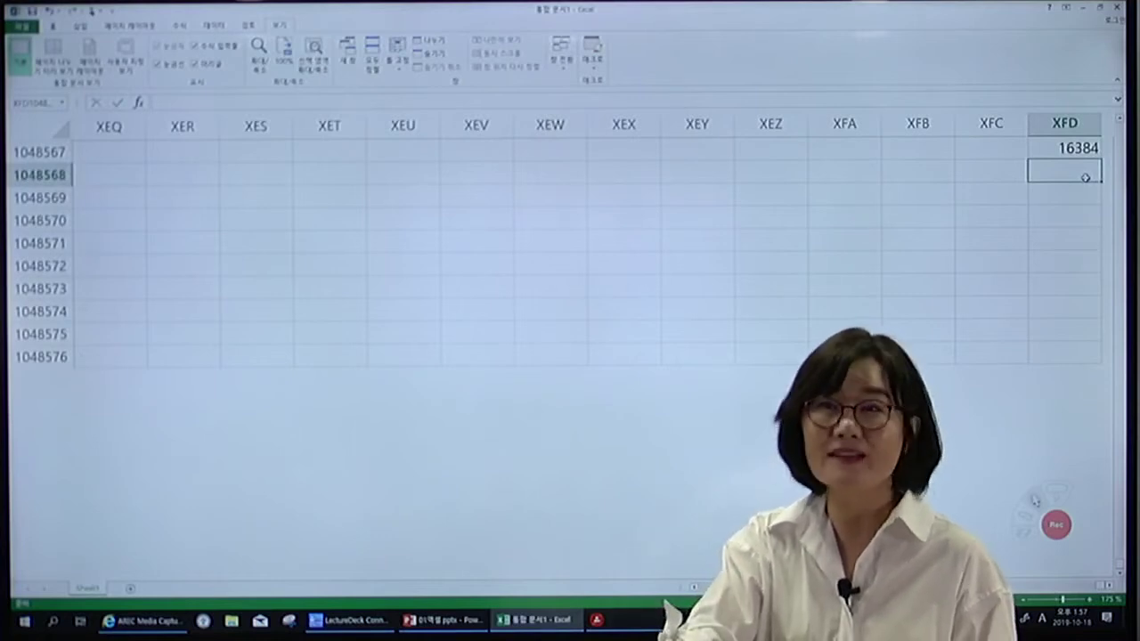
{"action": "left_click", "coordinate": [1047, 244]}
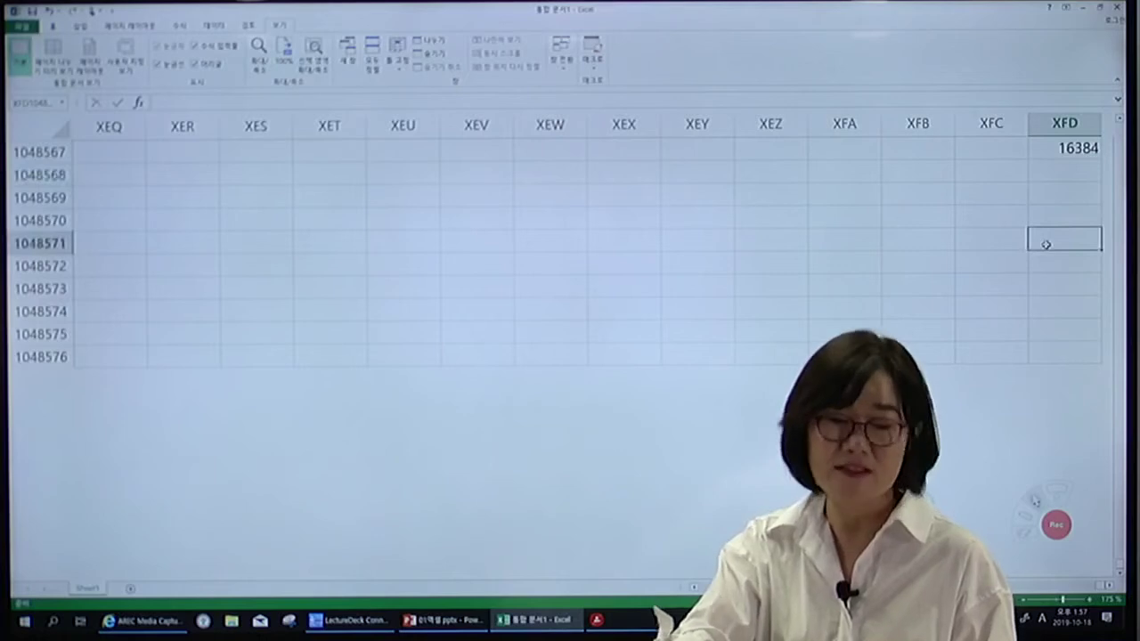
{"action": "scroll", "coordinate": [918, 273], "scroll_direction": "up", "scroll_amount": 2}
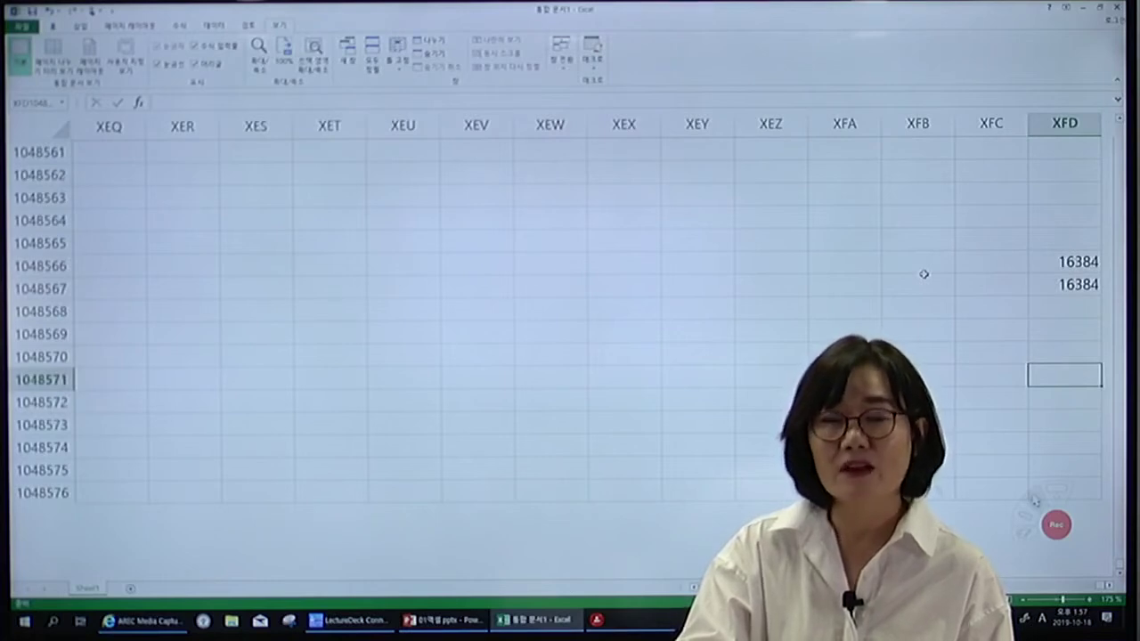
{"action": "left_click", "coordinate": [927, 265]}
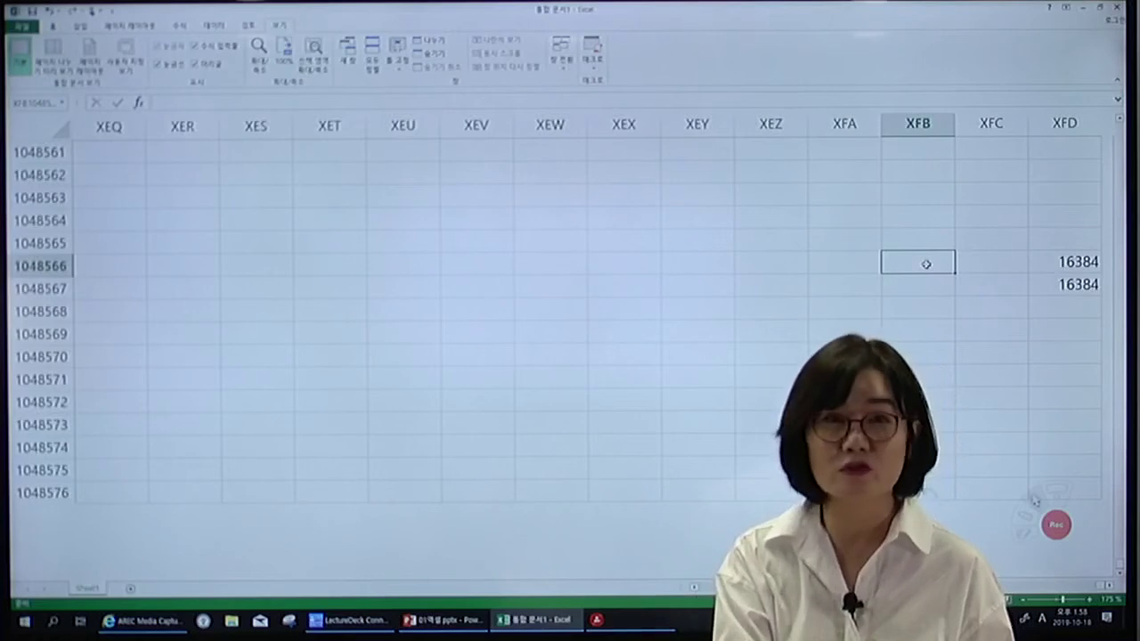
Return to A1 with Ctrl+Home, then go directly to cell K5000.
{"action": "key", "text": "ctrl+Home"}
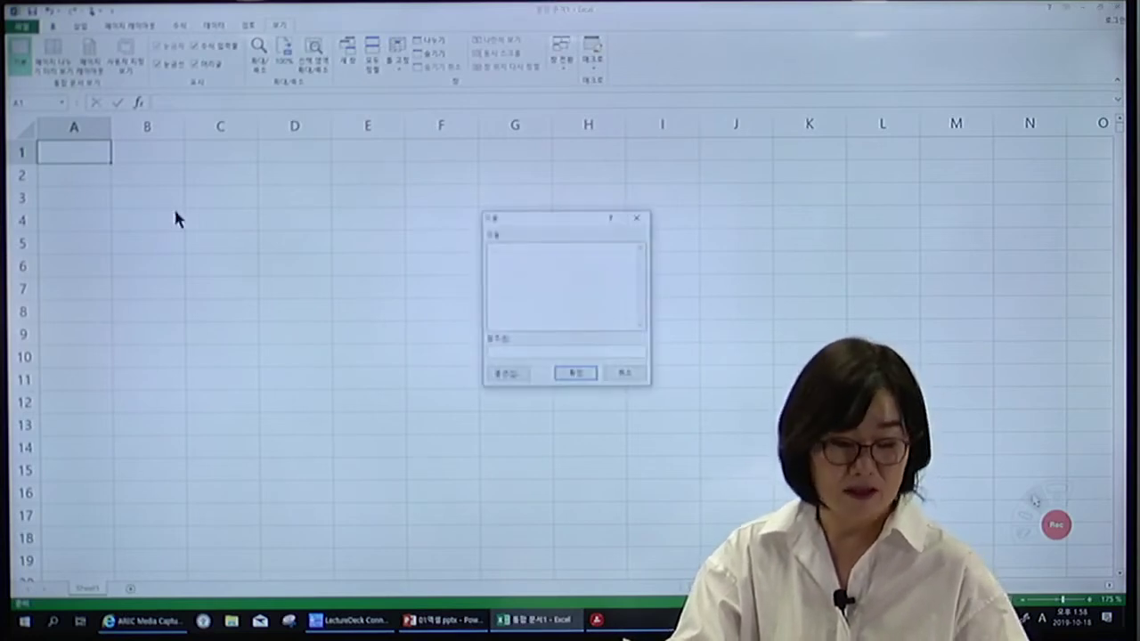
{"action": "type", "text": "5000"}
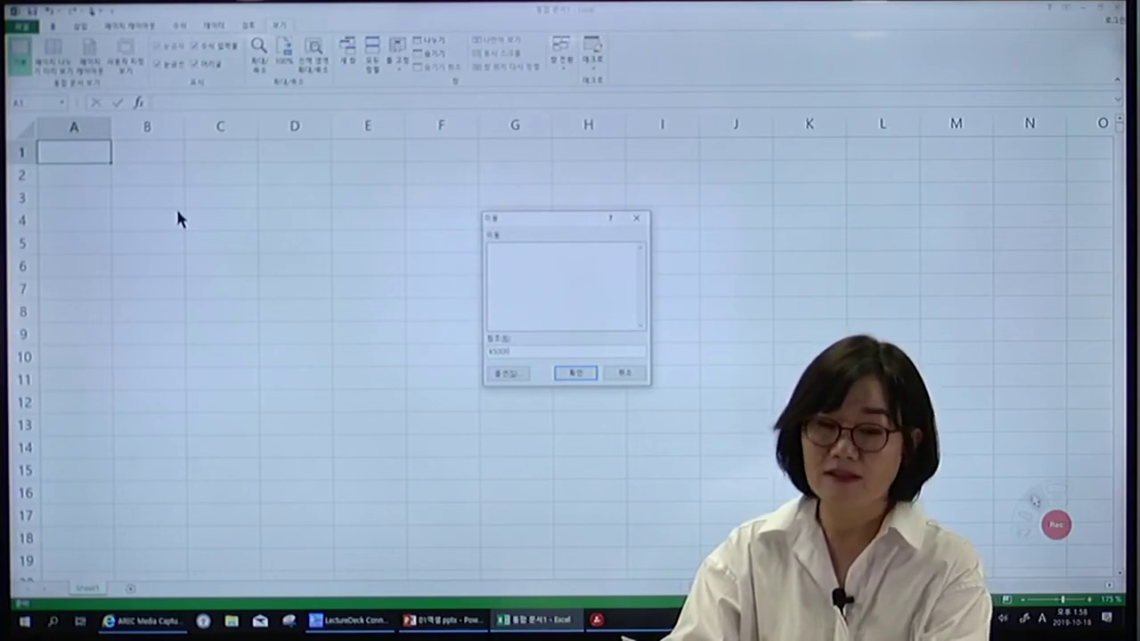
{"action": "key", "text": "Return"}
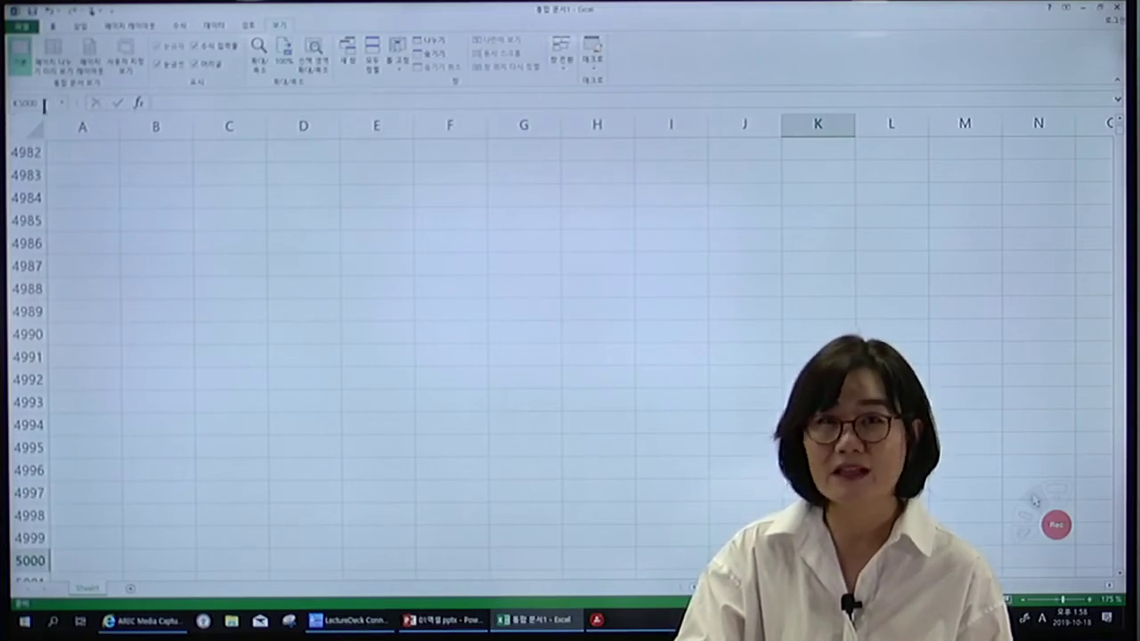
Jump to G3000 through the Name Box, then return to A1 with Ctrl+Home.
{"action": "left_click", "coordinate": [43, 104]}
{"action": "type", "text": "a"}
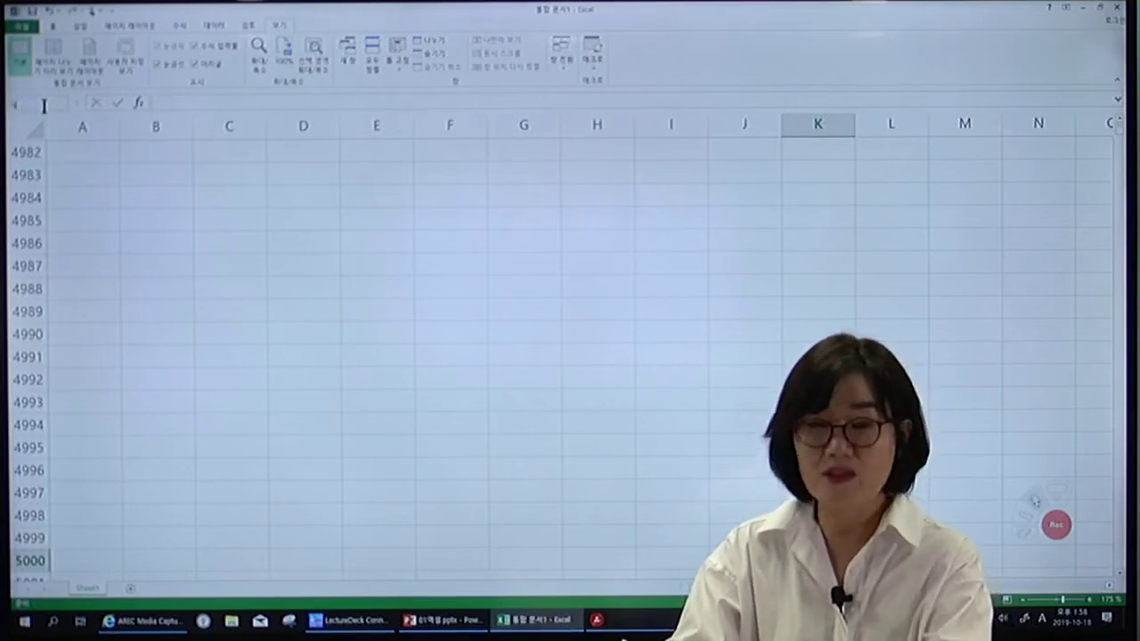
{"action": "type", "text": "1000"}
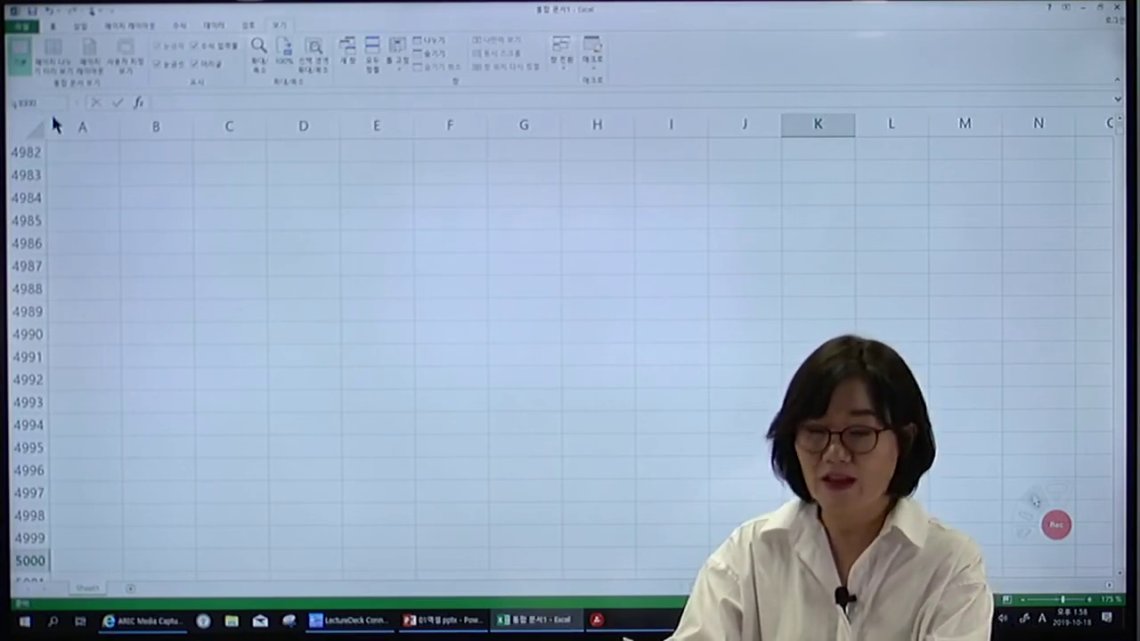
{"action": "key", "text": "Return"}
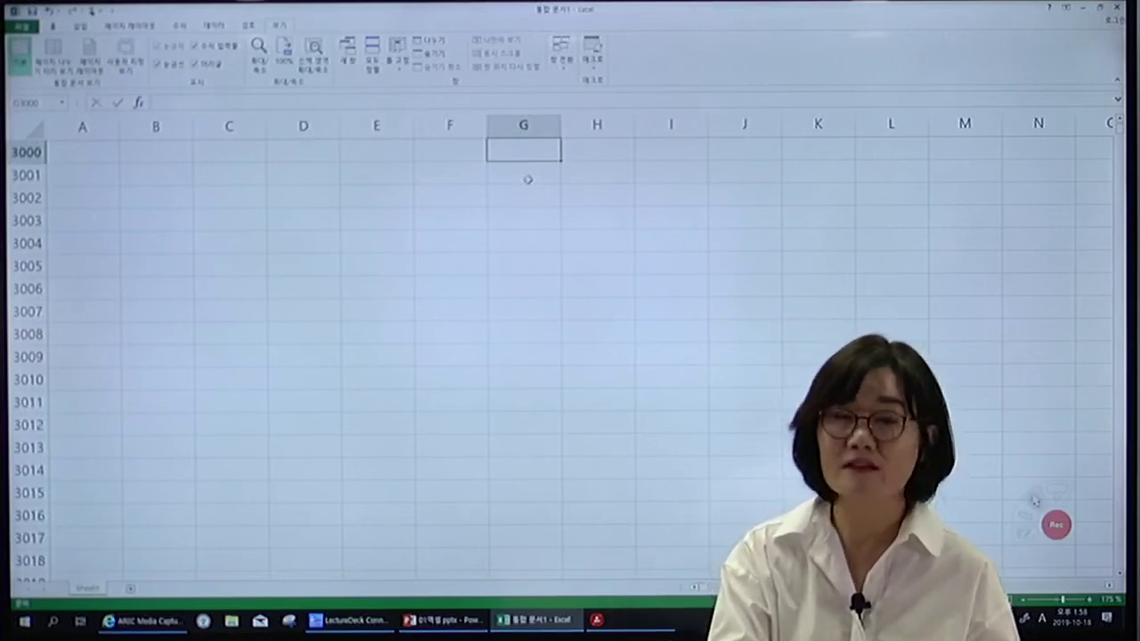
{"action": "key", "text": "ctrl+Home"}
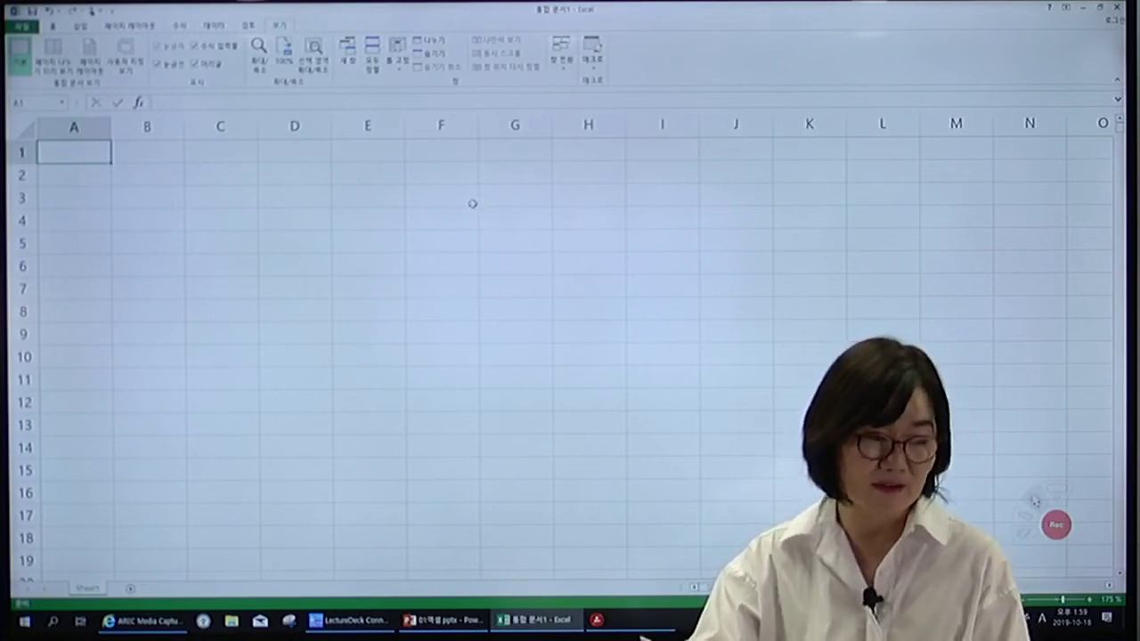
{"action": "left_click", "coordinate": [354, 234]}
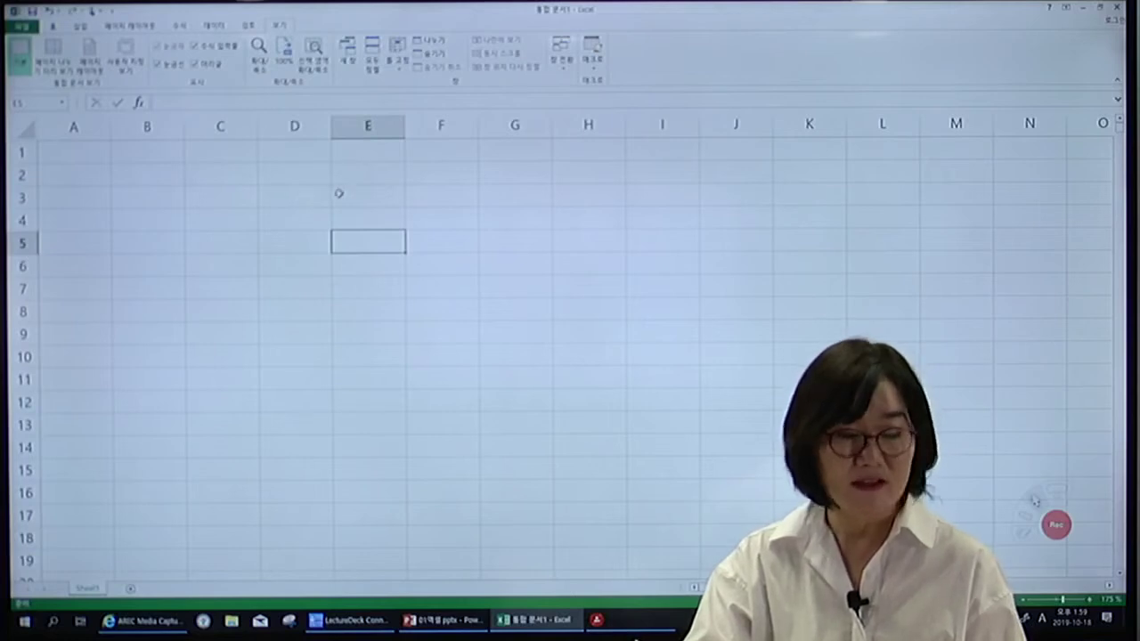
{"action": "key", "text": "ctrl+a"}
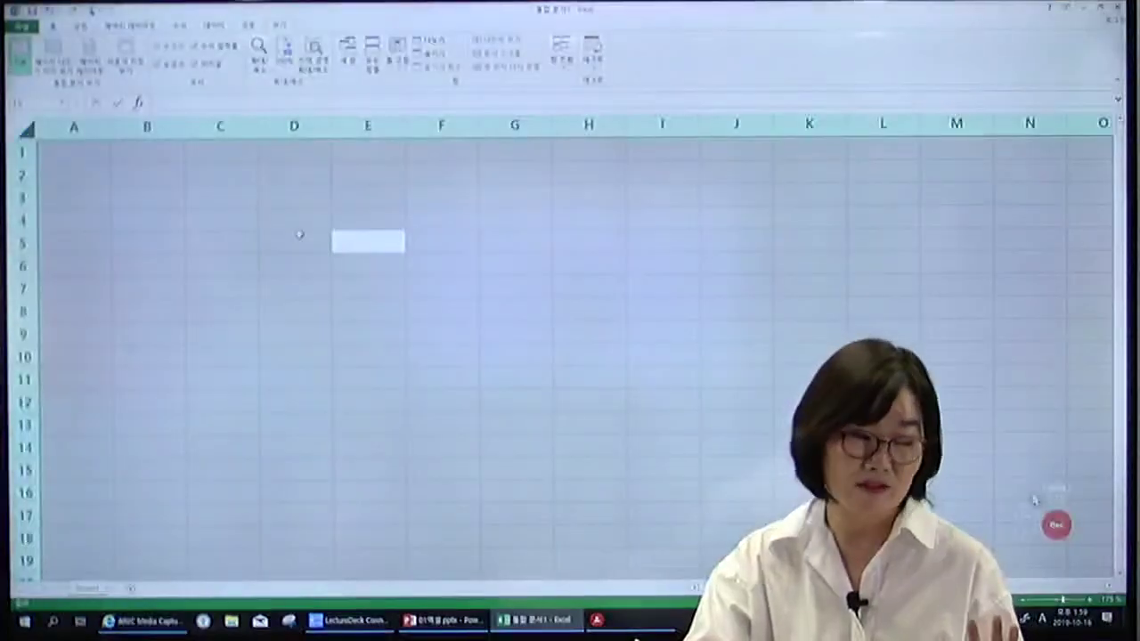
{"action": "left_click", "coordinate": [206, 221]}
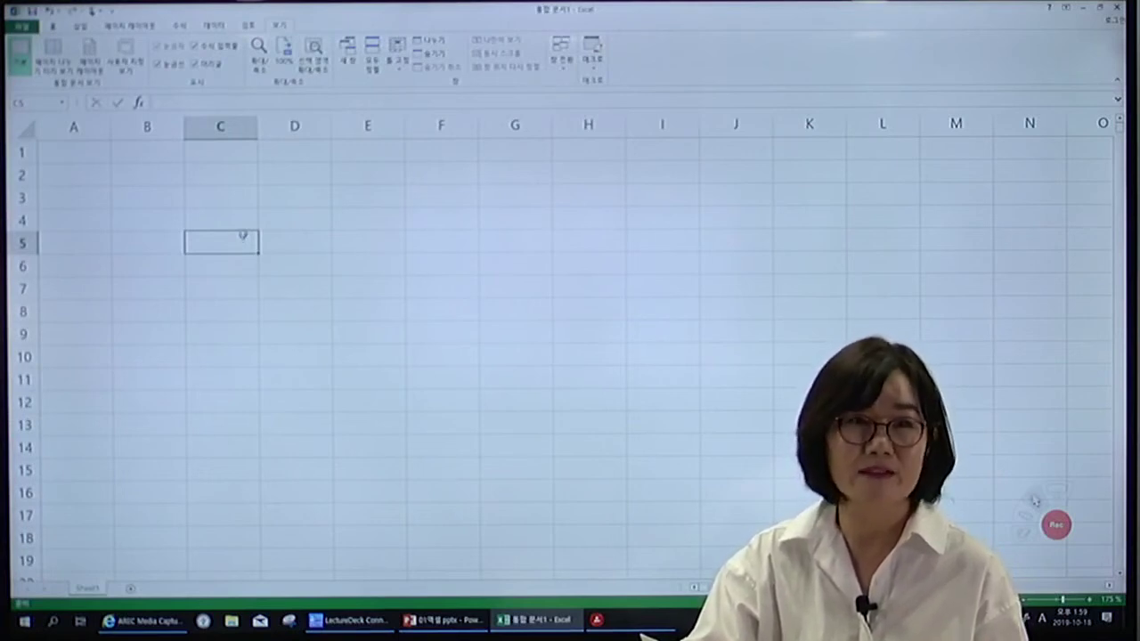
{"action": "left_click", "coordinate": [86, 154]}
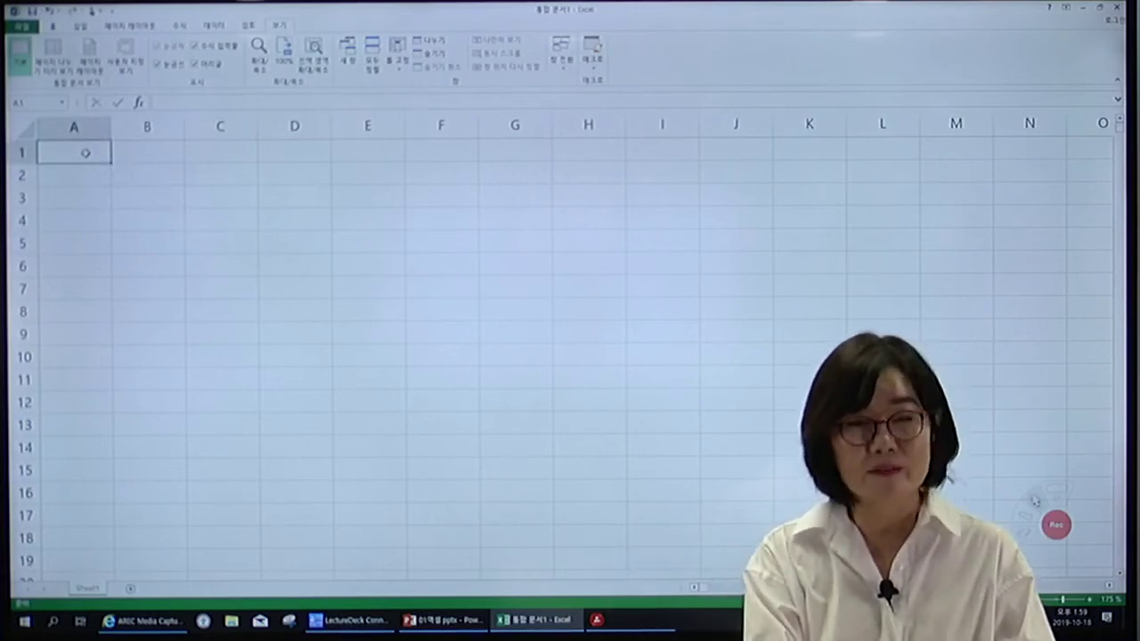
Type a person's name in A1, 서울시인재개발원 in A2 and 123 in A3.
{"action": "type", "text": "하"}
{"action": "key", "text": "BackSpace"}
{"action": "key", "text": "BackSpace"}
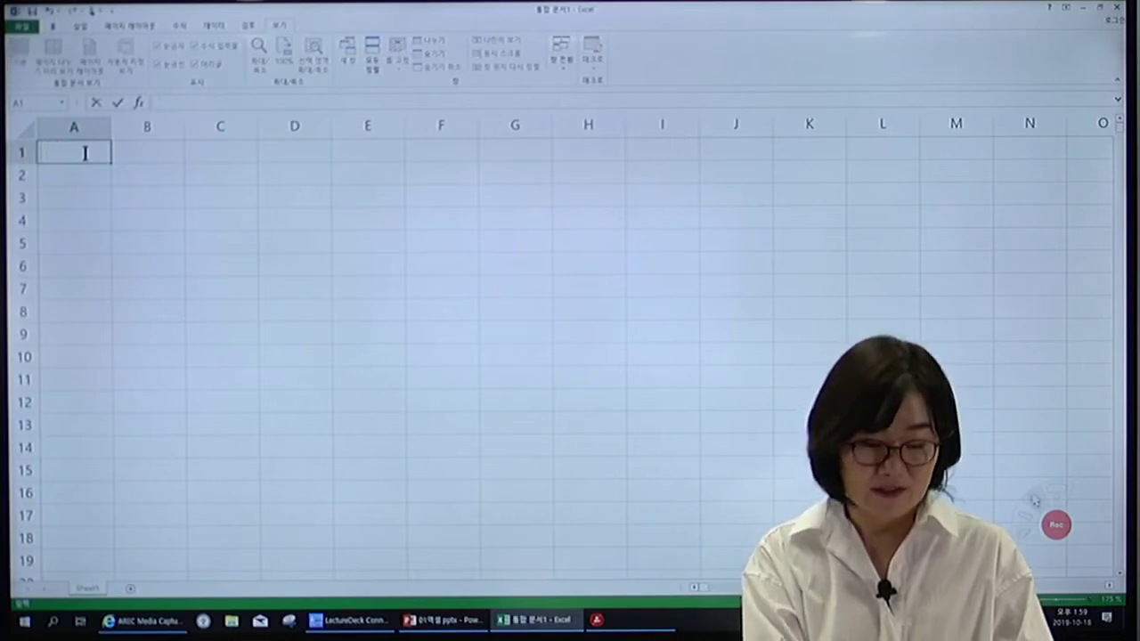
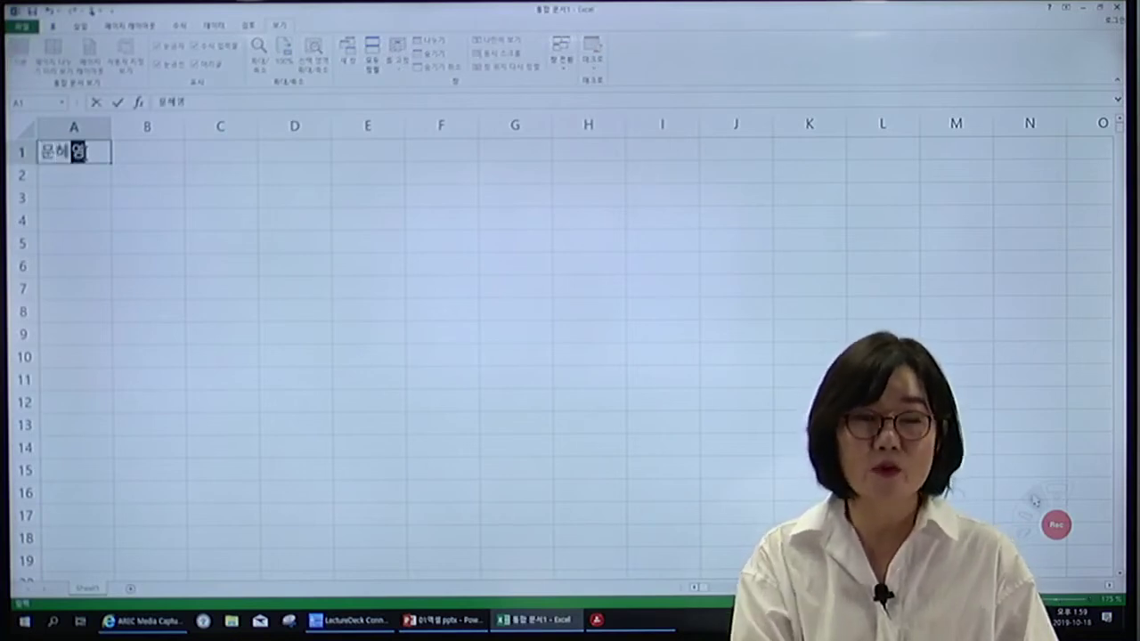
{"action": "key", "text": "Return"}
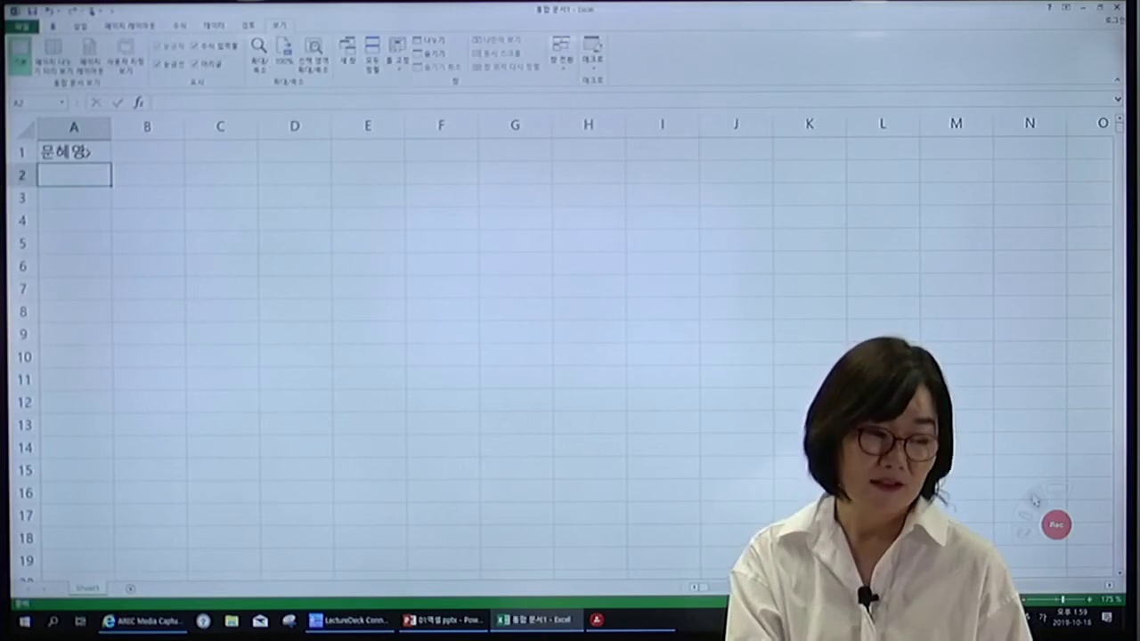
{"action": "type", "text": "서울시임"}
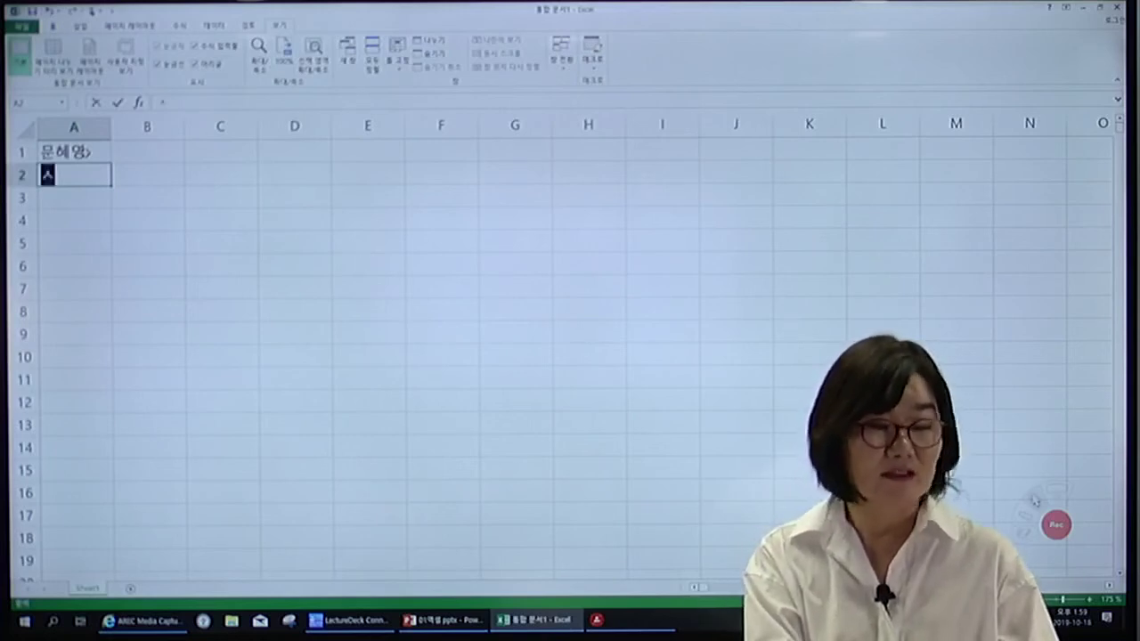
{"action": "type", "text": "재개발원"}
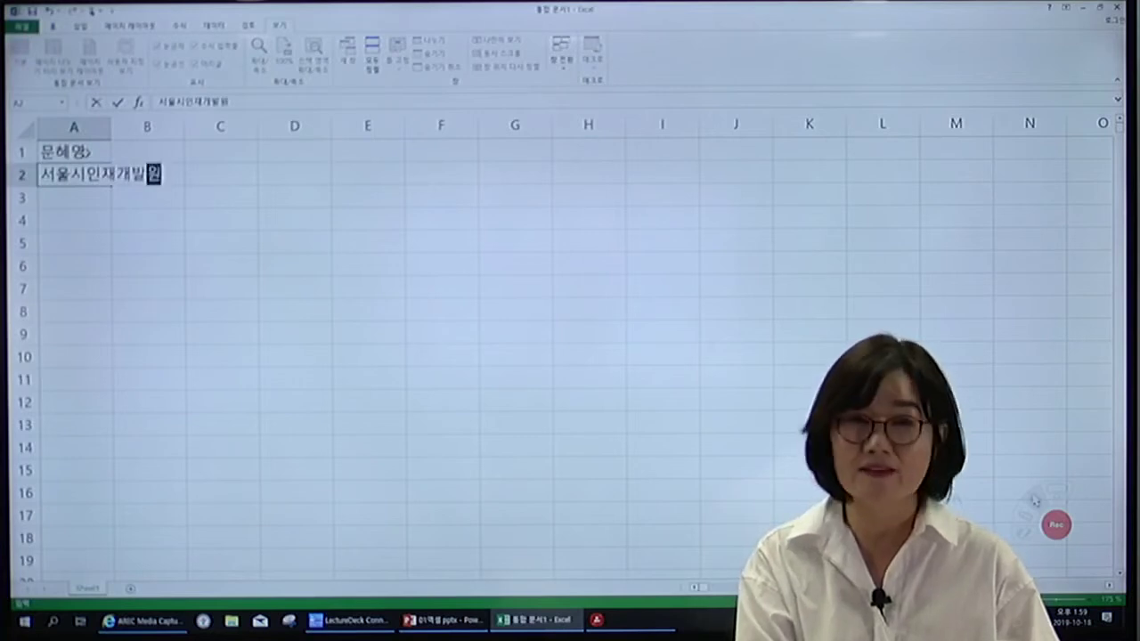
{"action": "key", "text": "Return"}
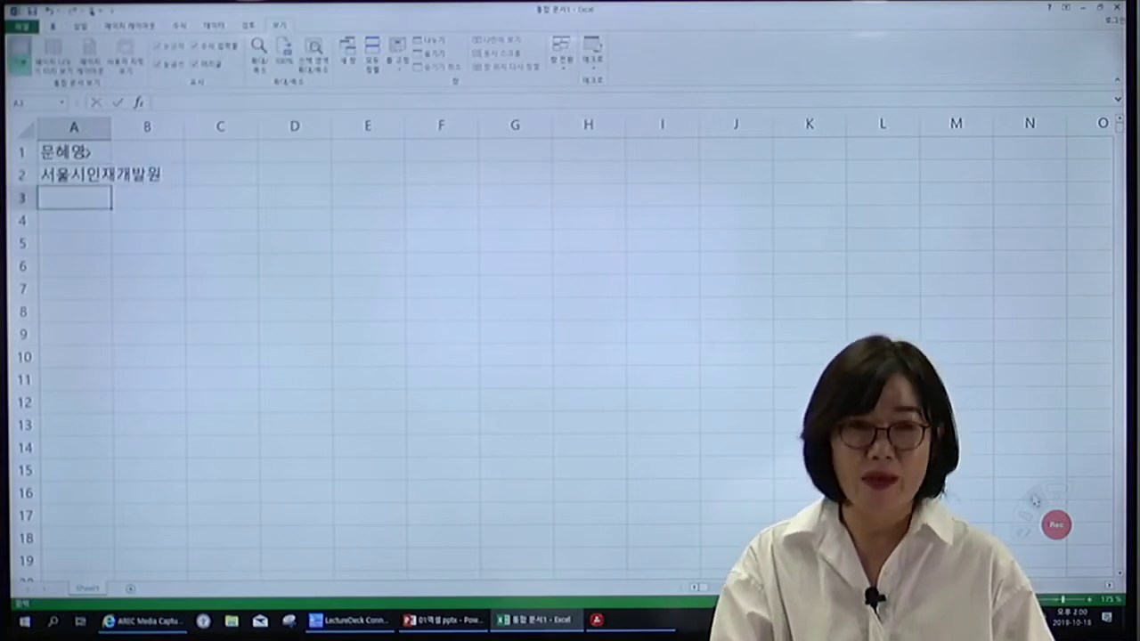
{"action": "type", "text": "123"}
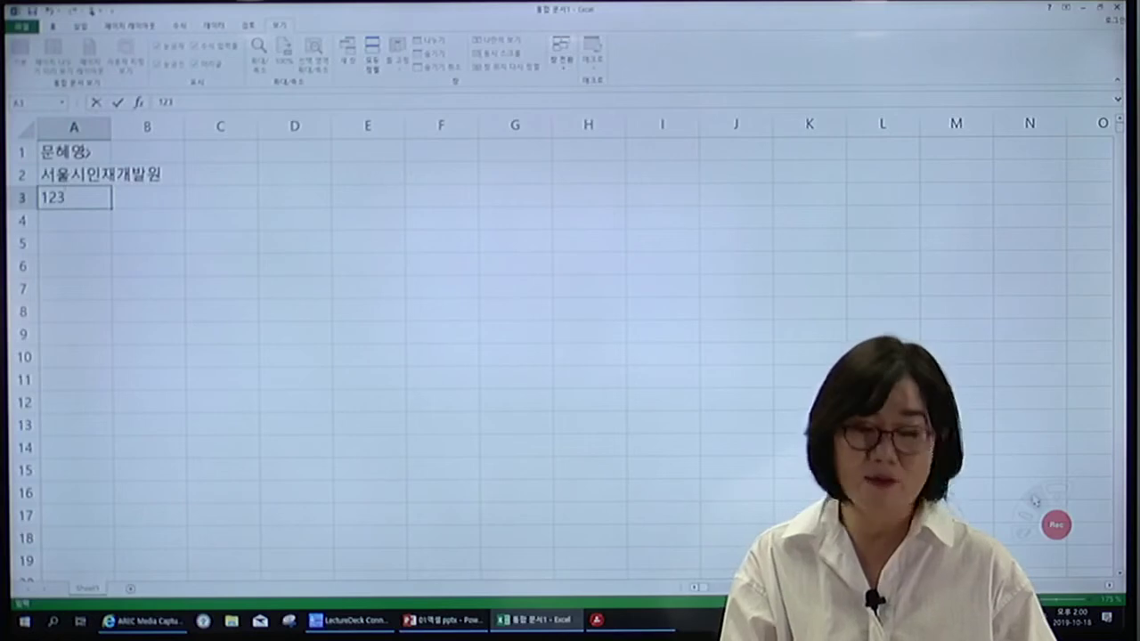
{"action": "key", "text": "Return"}
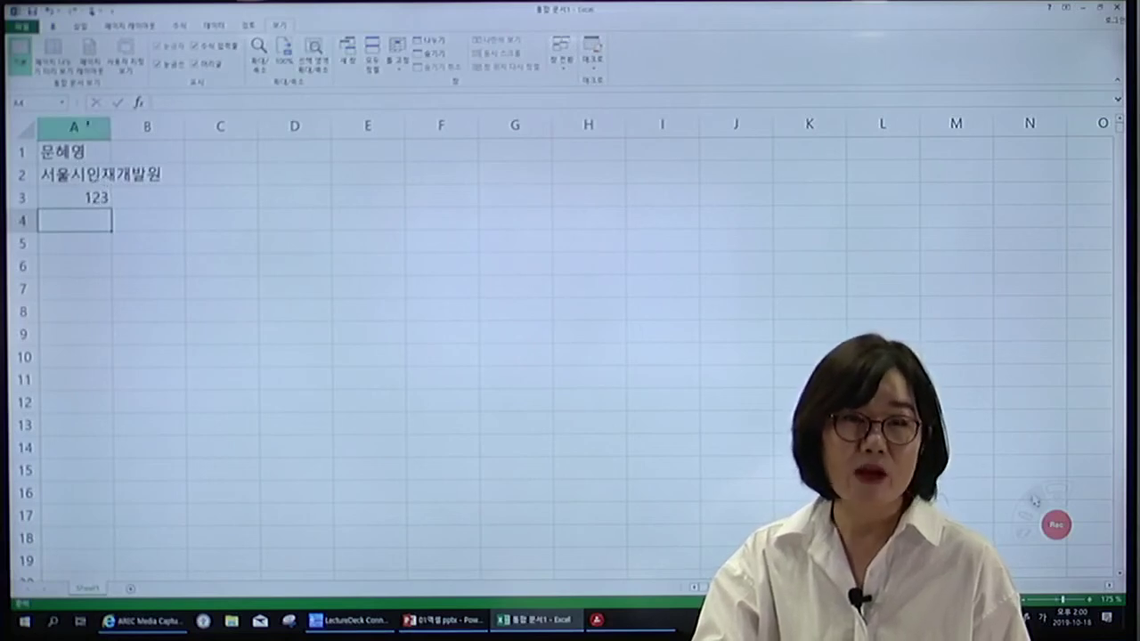
Widen column A, AutoFit it to its longest entry, and type 엑셀 in A4.
{"action": "left_click_drag", "start_coordinate": [110, 126], "coordinate": [289, 132]}
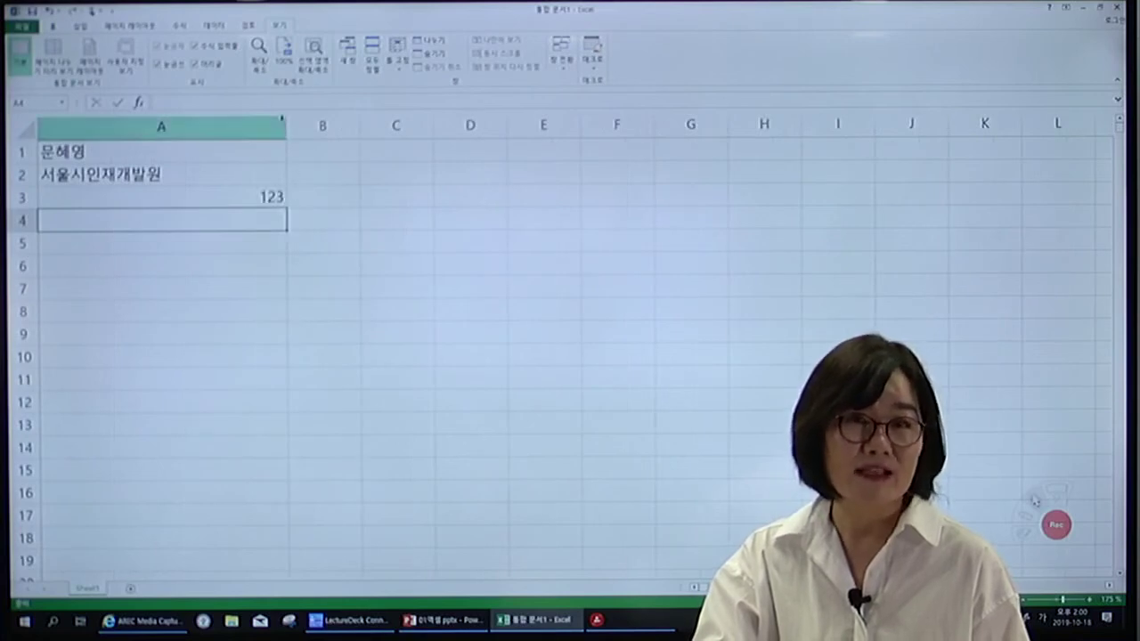
{"action": "double_click", "coordinate": [287, 126]}
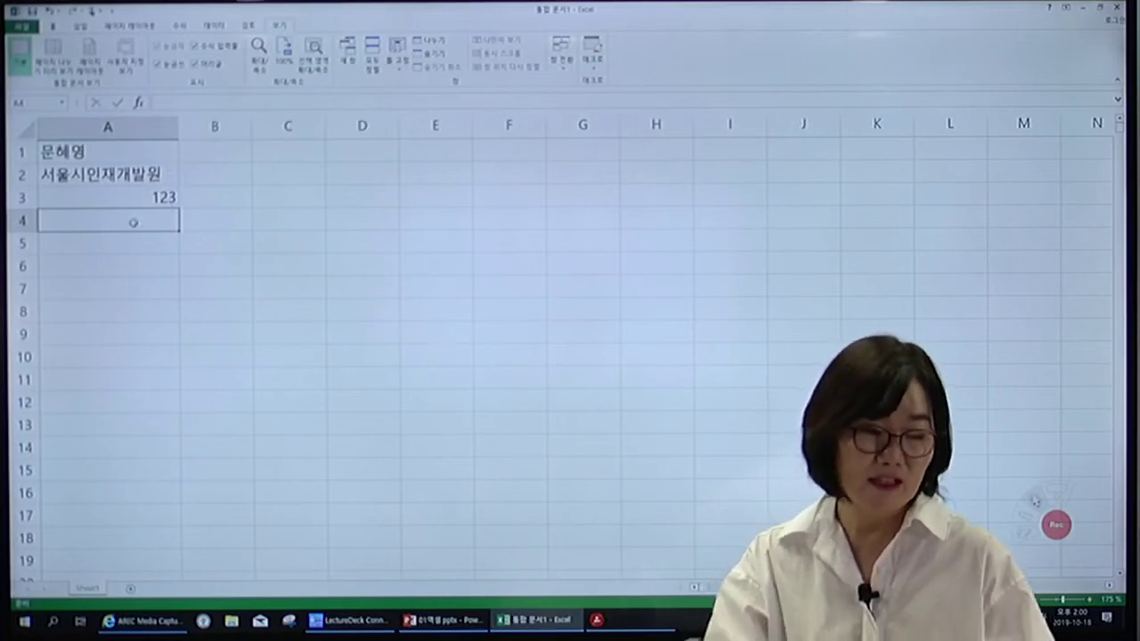
{"action": "type", "text": "엑셀"}
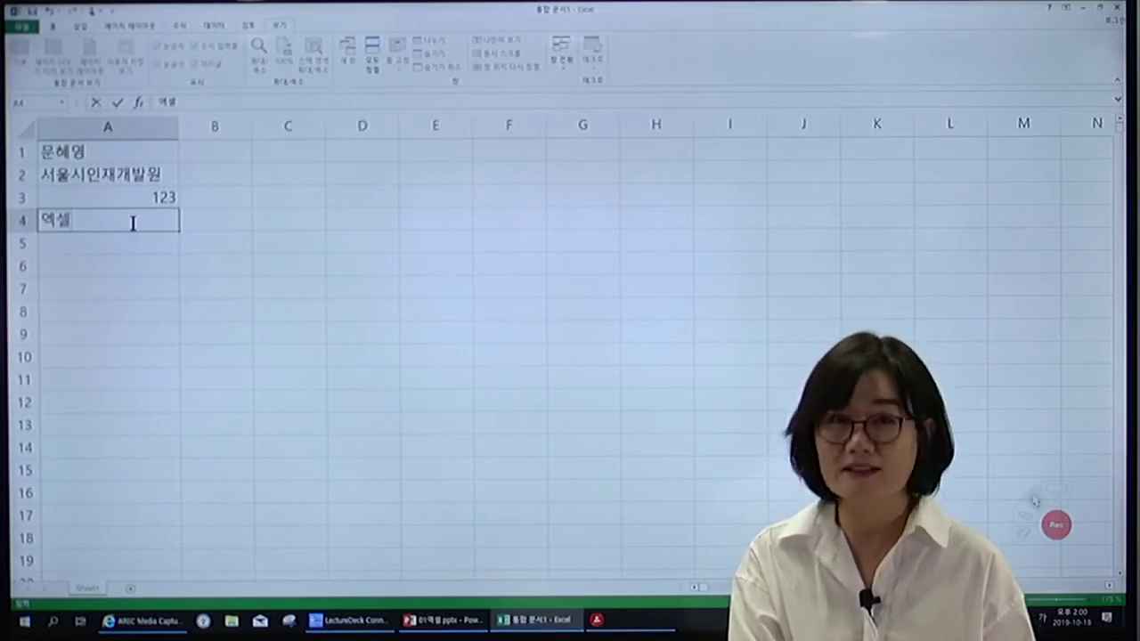
Add 파워포인트 as a second line below 엑셀 in cell A4, then type ㅁ in A5.
{"action": "key", "text": "Return"}
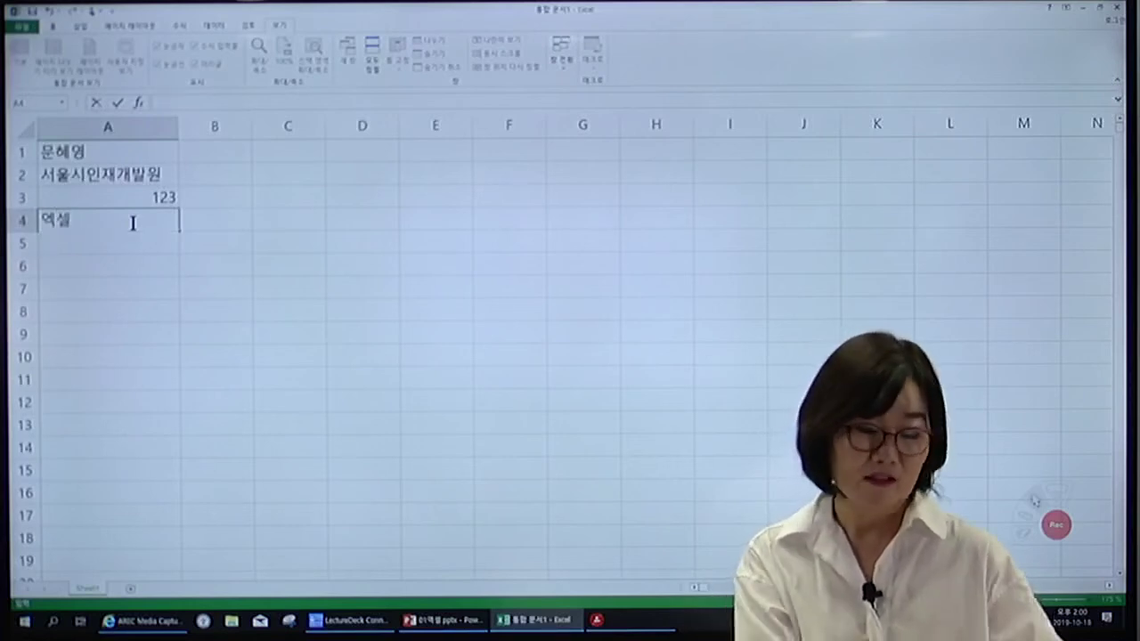
{"action": "type", "text": "파워포인트"}
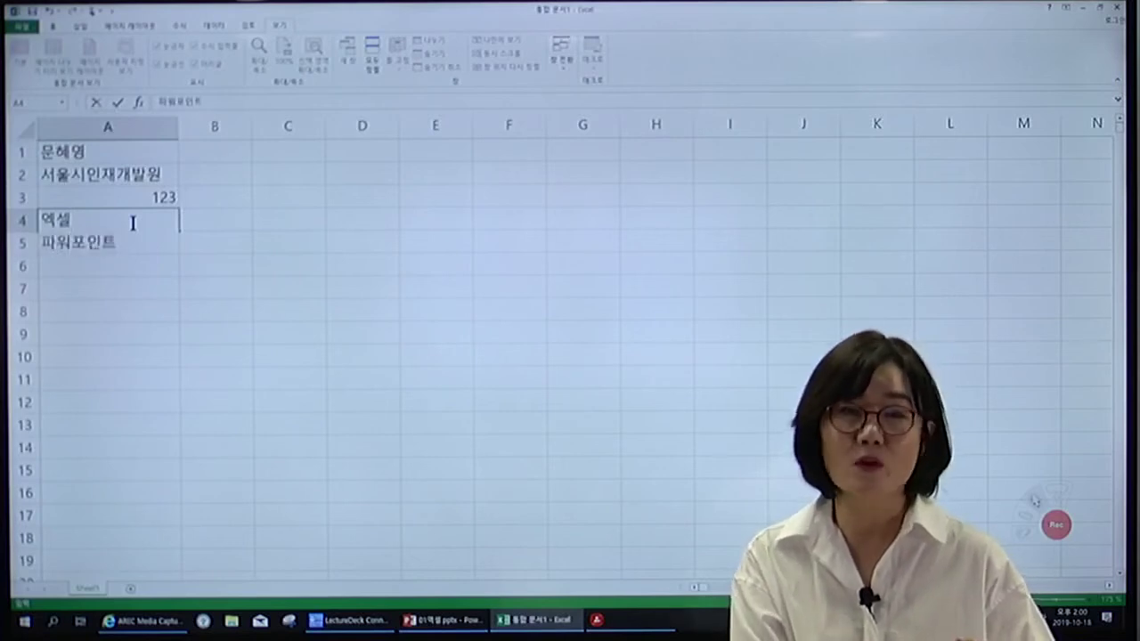
{"action": "key", "text": "Return"}
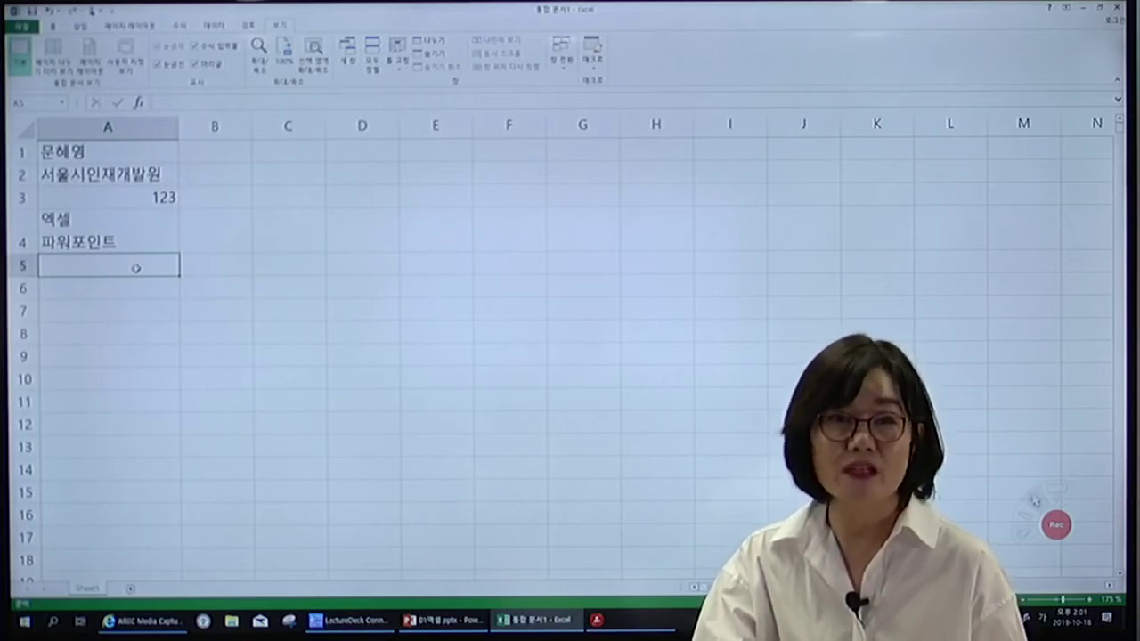
{"action": "type", "text": "ㅁ"}
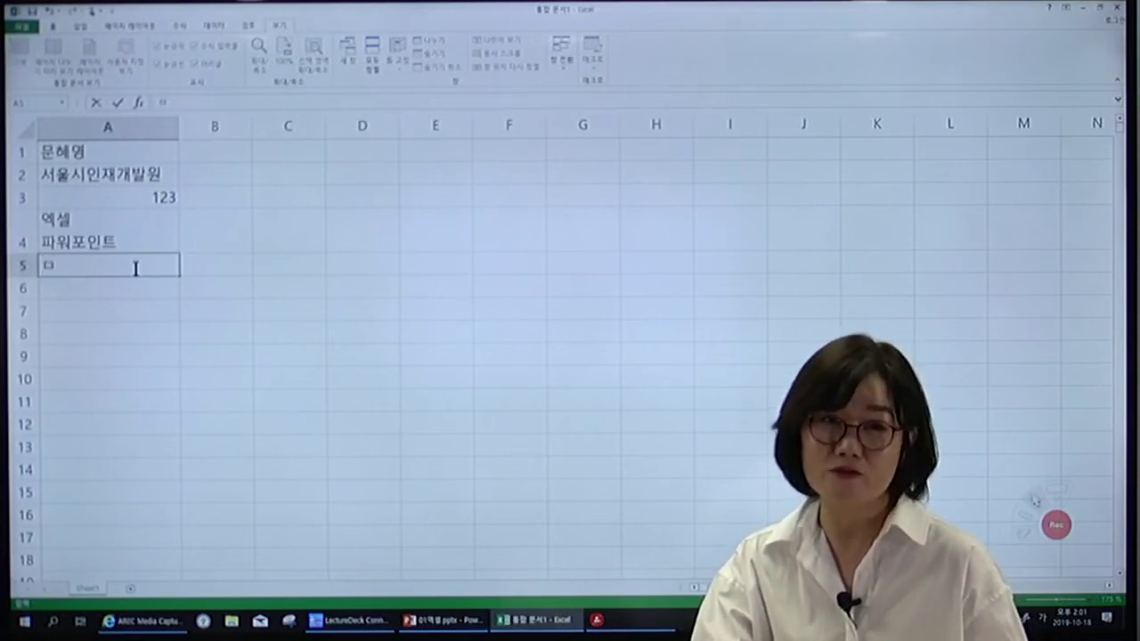
Turn the ㅁ in A5 into a ☎ symbol followed by a sample phone number.
{"action": "key", "text": "Hangul_Hanja"}
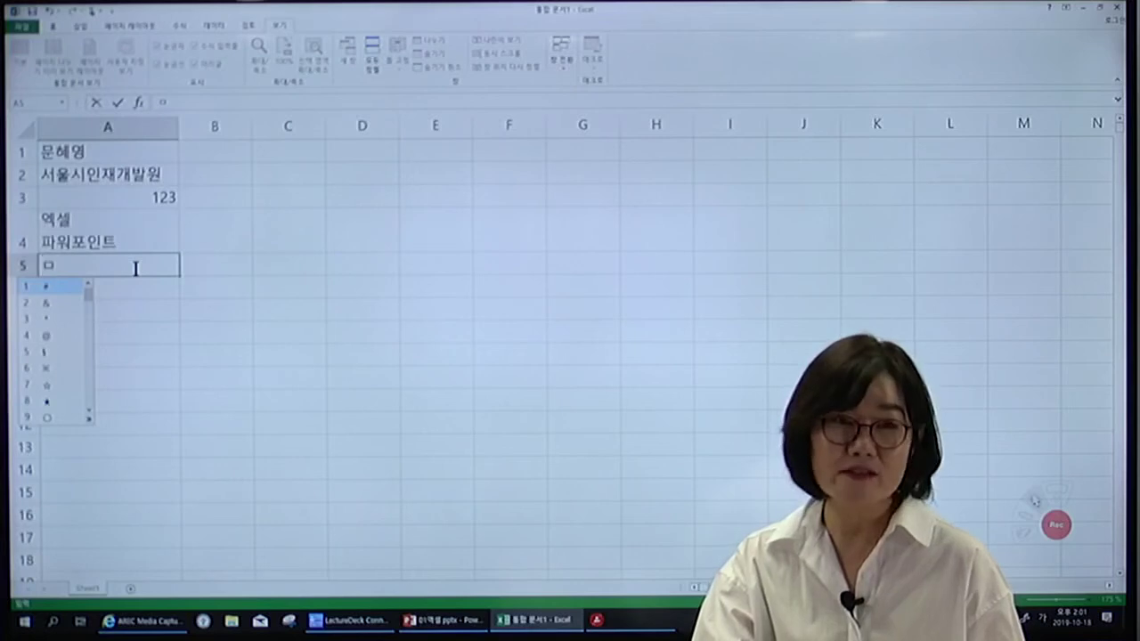
{"action": "key", "text": "Tab"}
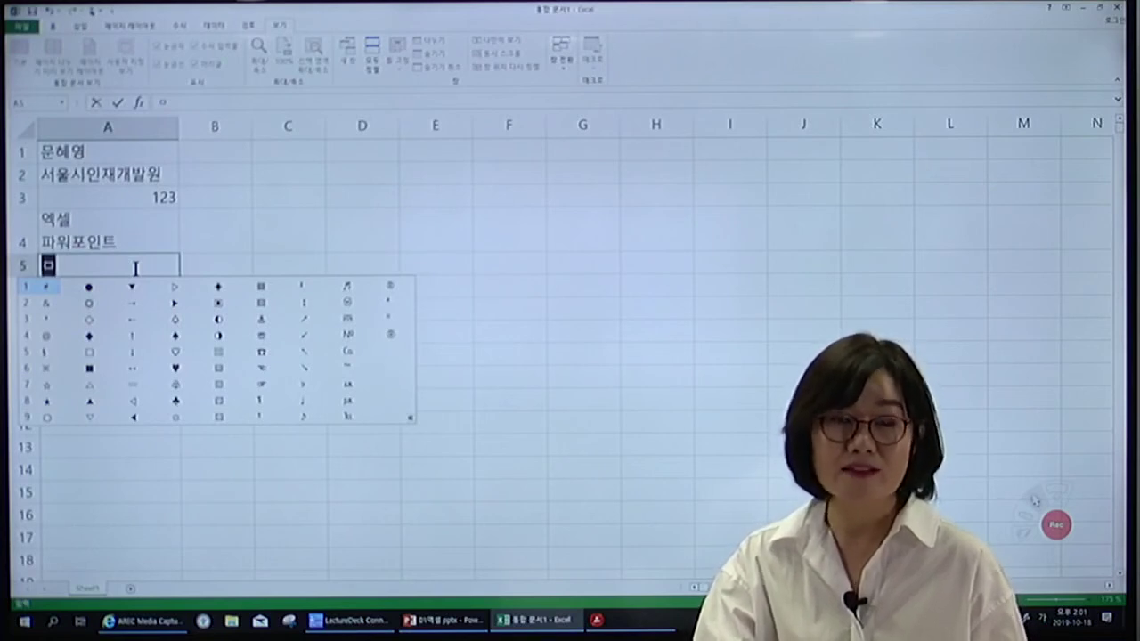
{"action": "left_click", "coordinate": [257, 351]}
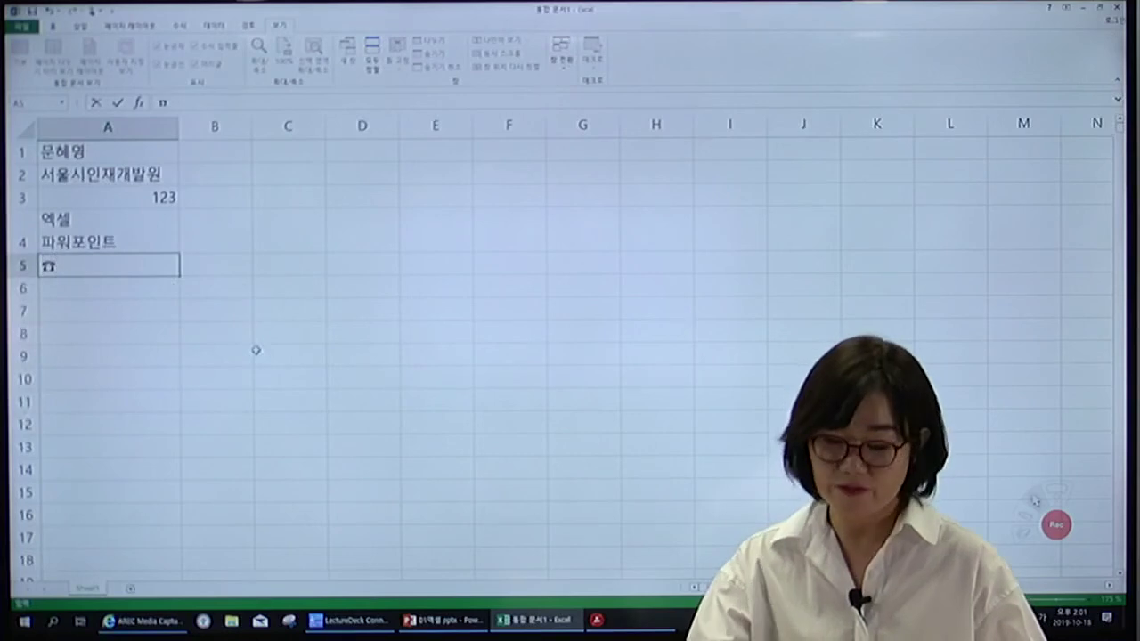
{"action": "type", "text": "02)000-0"}
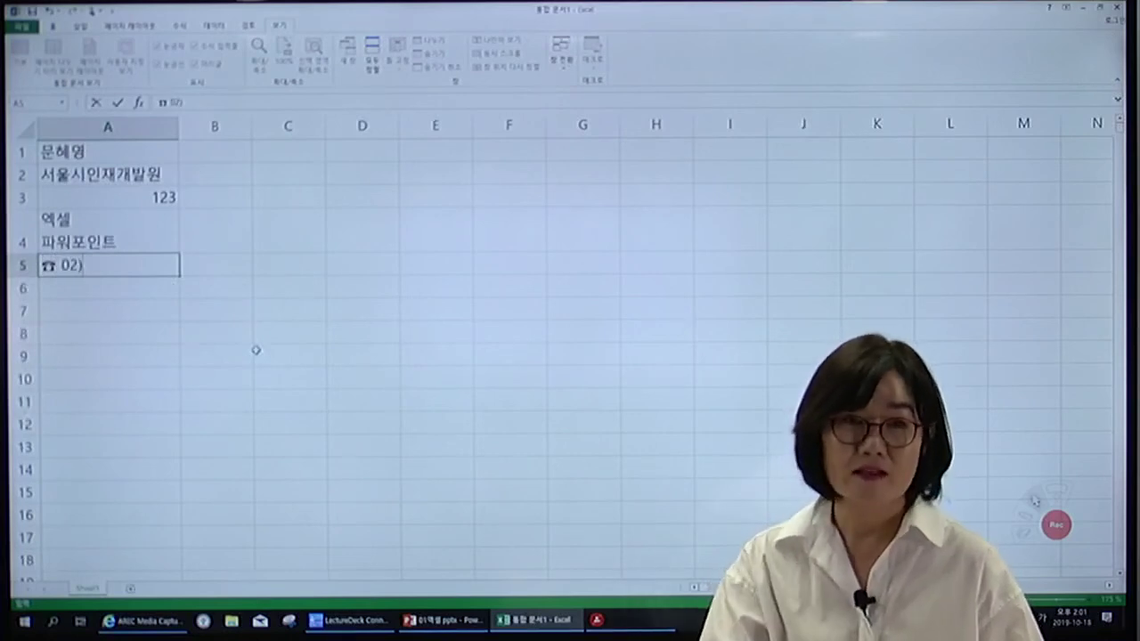
{"action": "type", "text": "000"}
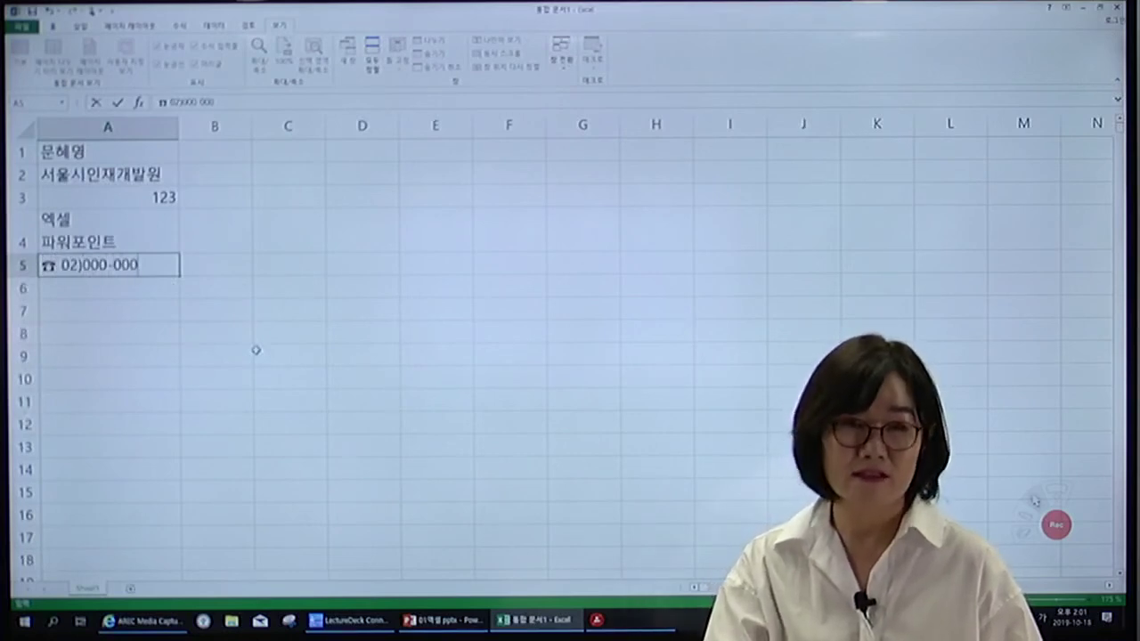
{"action": "key", "text": "Return"}
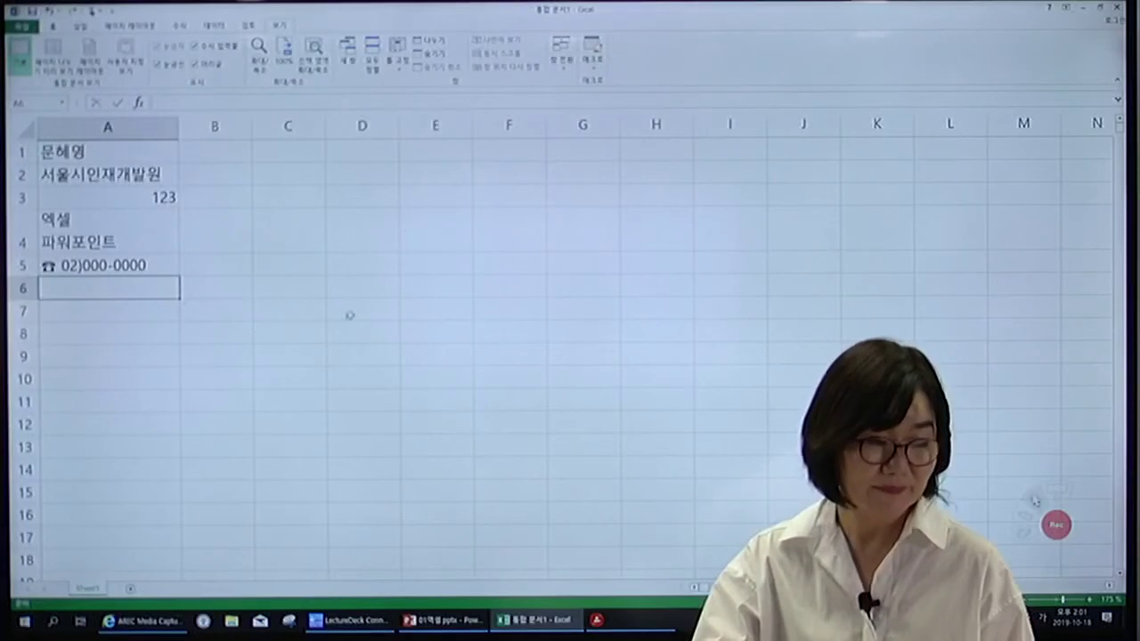
{"action": "left_click", "coordinate": [370, 301]}
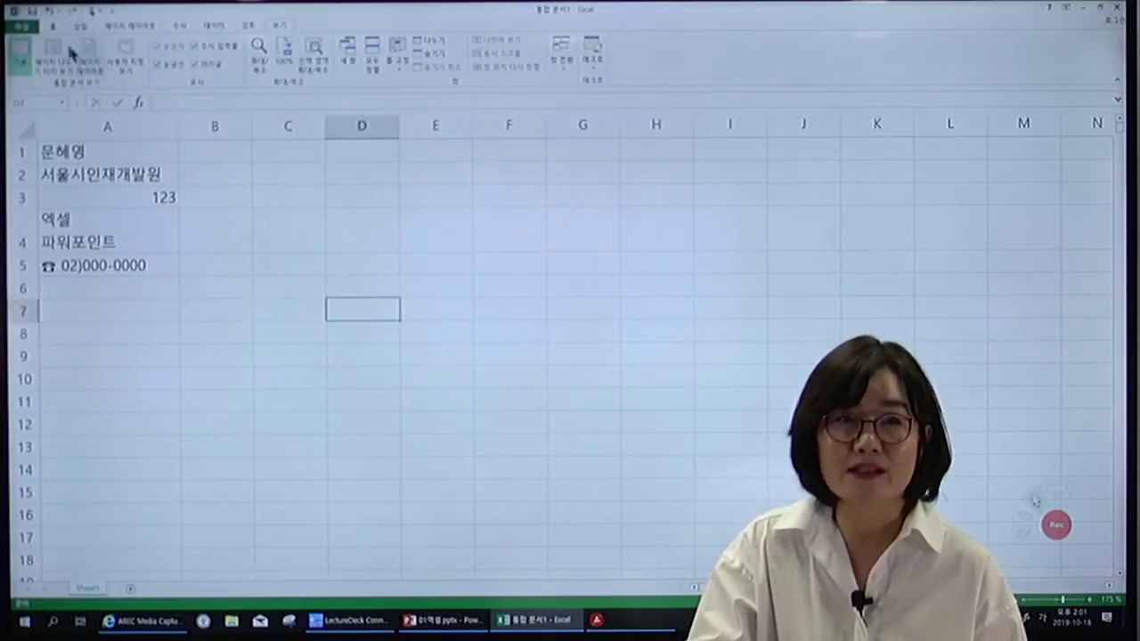
Open Save As and browse to the 문서 folder under 내 PC.
{"action": "left_click", "coordinate": [27, 29]}
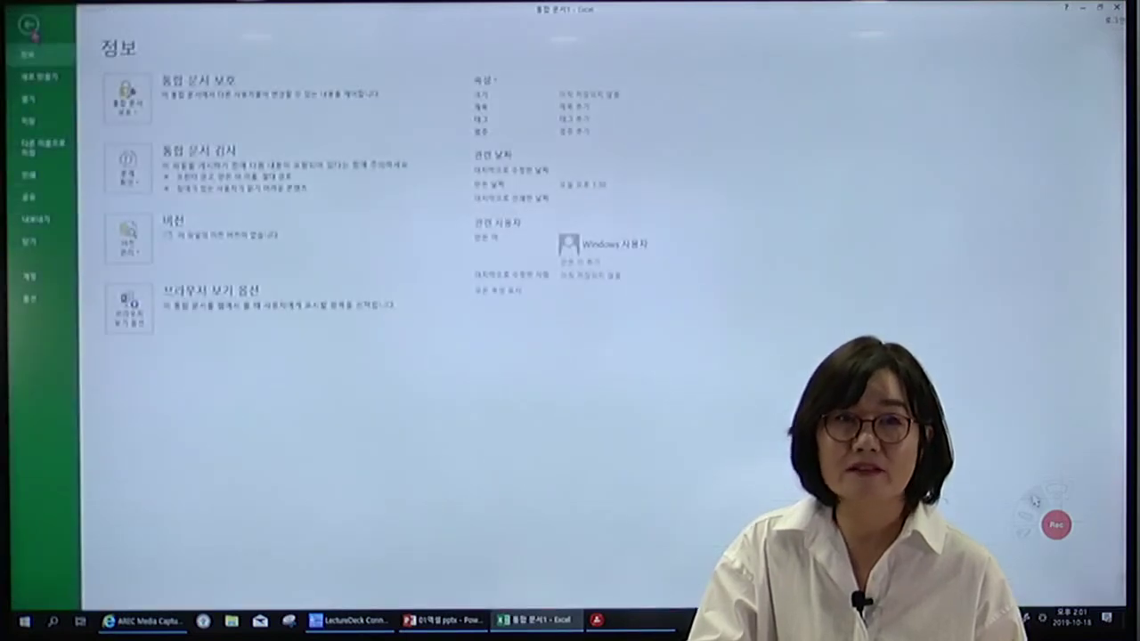
{"action": "left_click", "coordinate": [32, 124]}
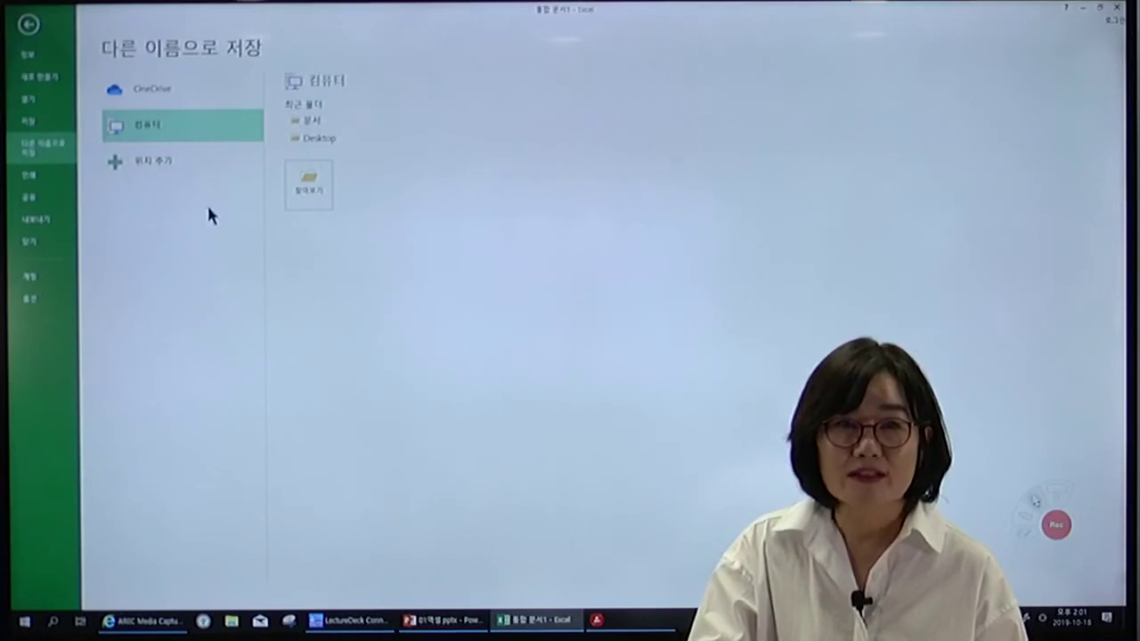
{"action": "left_click", "coordinate": [319, 182]}
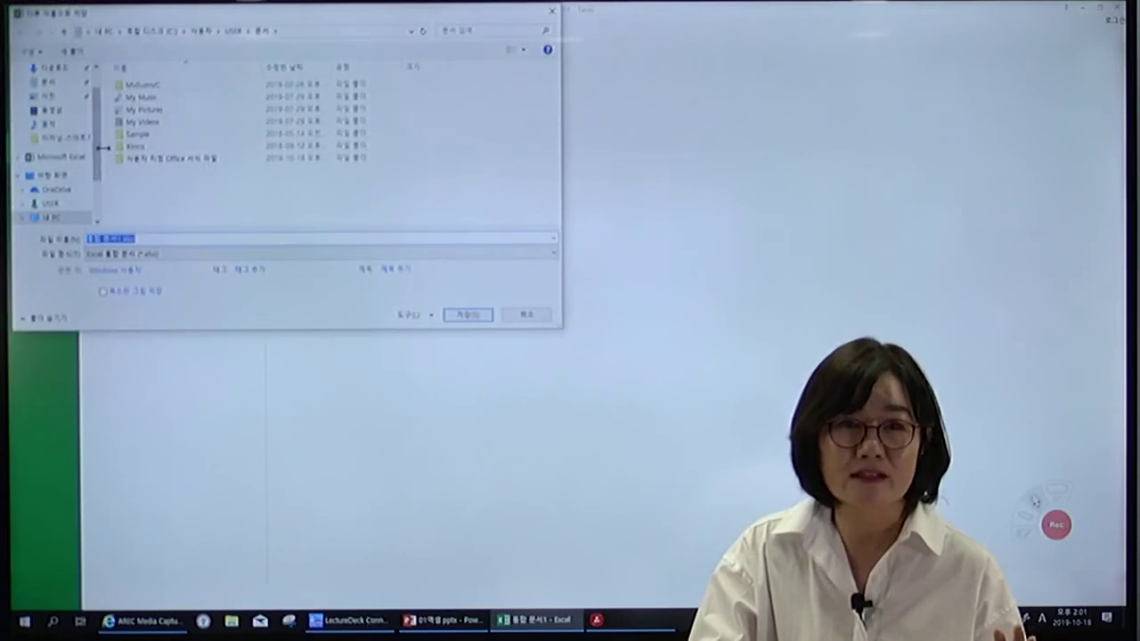
{"action": "left_click_drag", "start_coordinate": [101, 163], "coordinate": [103, 185]}
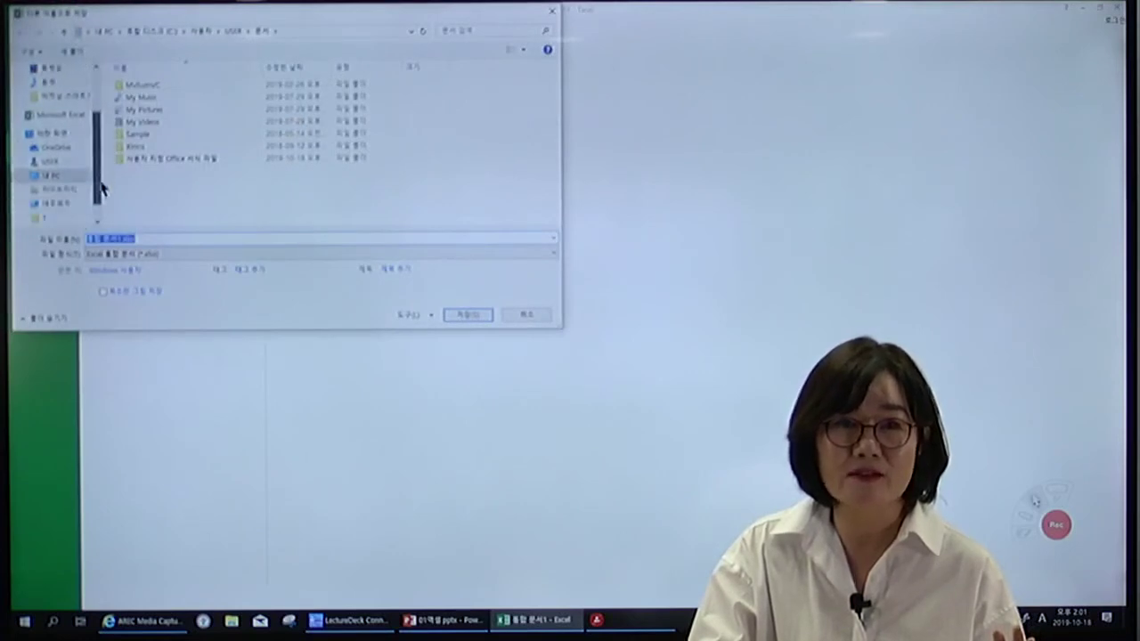
{"action": "left_click", "coordinate": [48, 181]}
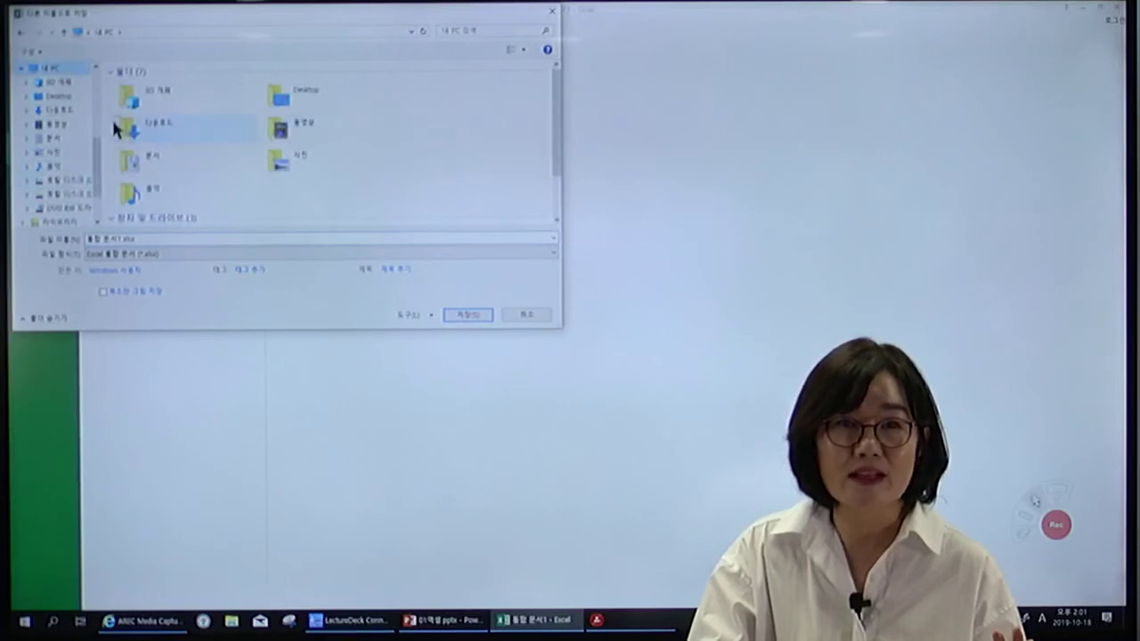
{"action": "double_click", "coordinate": [147, 169]}
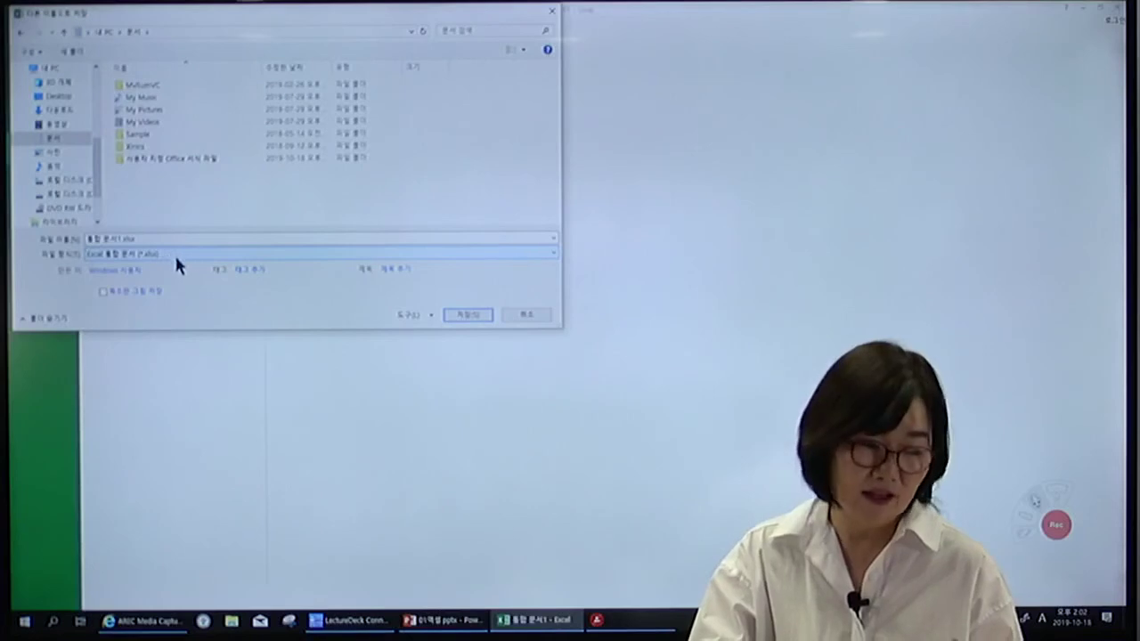
Keep the Excel workbook format and set a confirmed open password through General Options.
{"action": "left_click", "coordinate": [174, 253]}
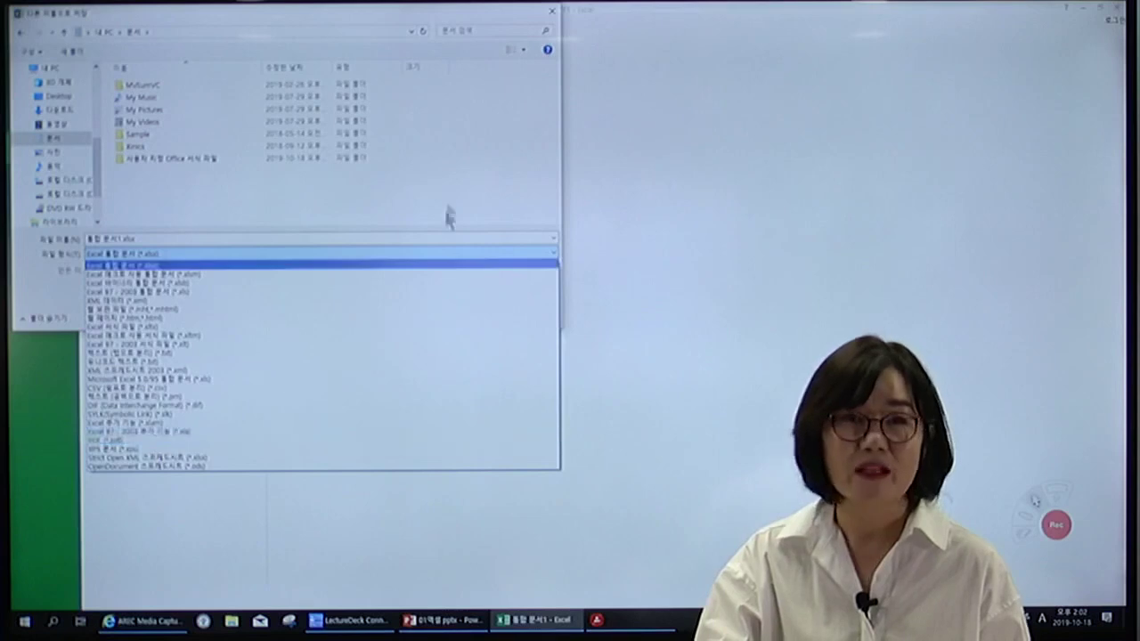
{"action": "left_click", "coordinate": [452, 156]}
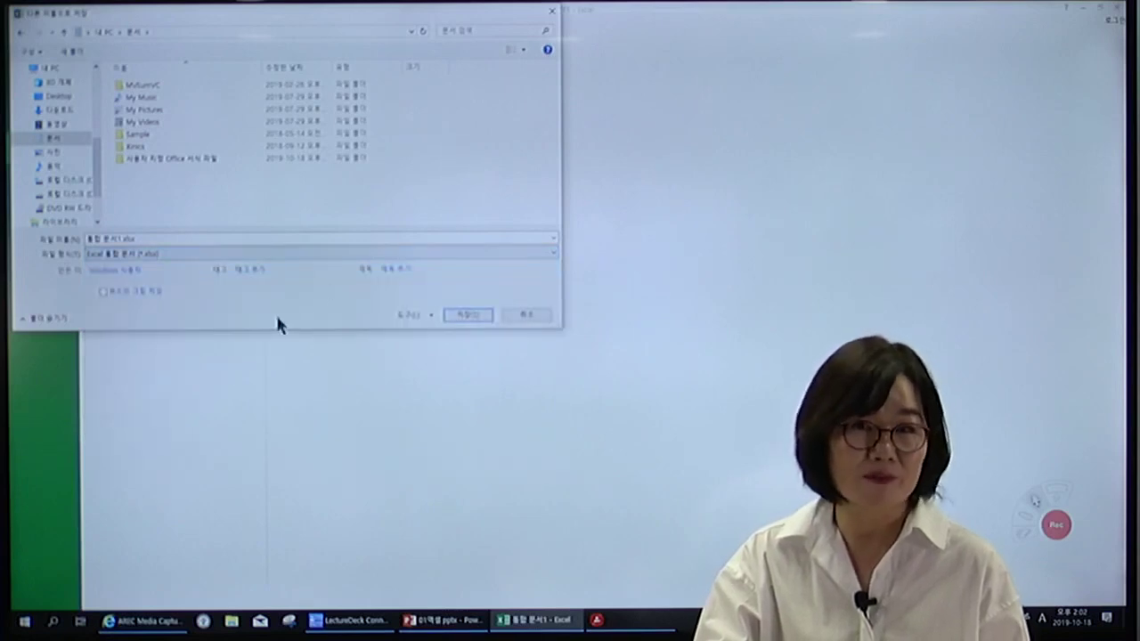
{"action": "left_click", "coordinate": [429, 315]}
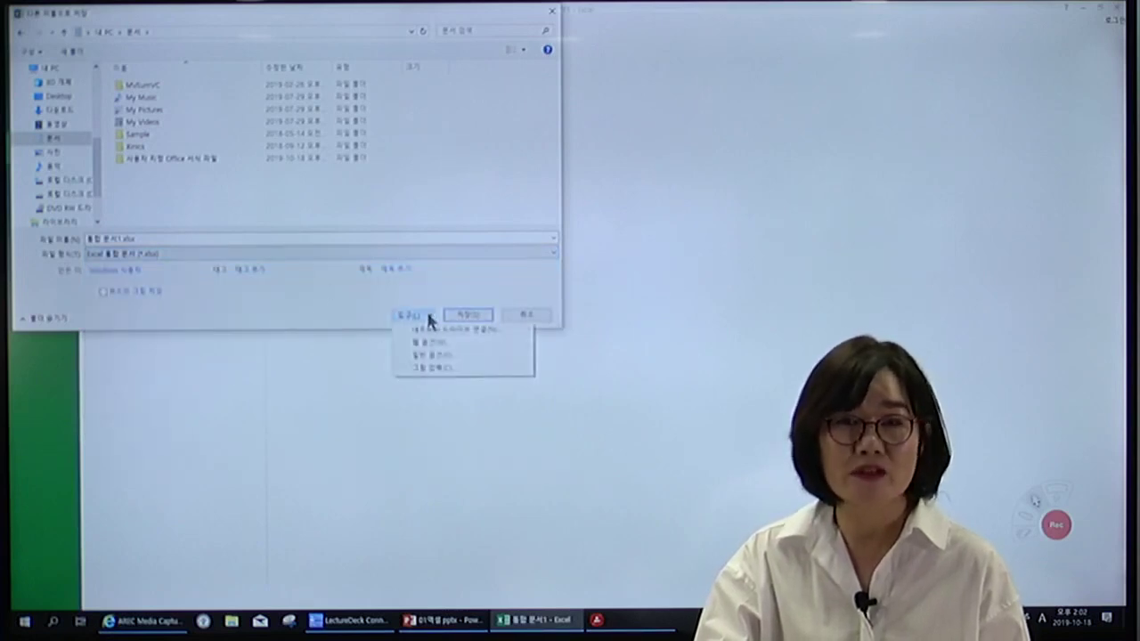
{"action": "left_click", "coordinate": [421, 357]}
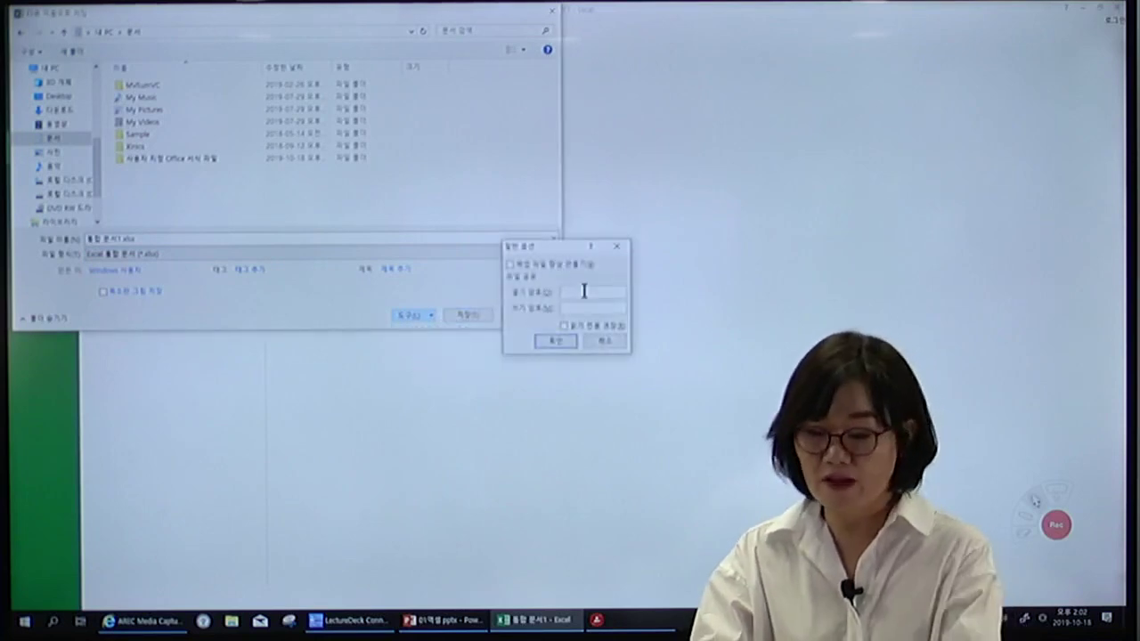
{"action": "type", "text": "1234"}
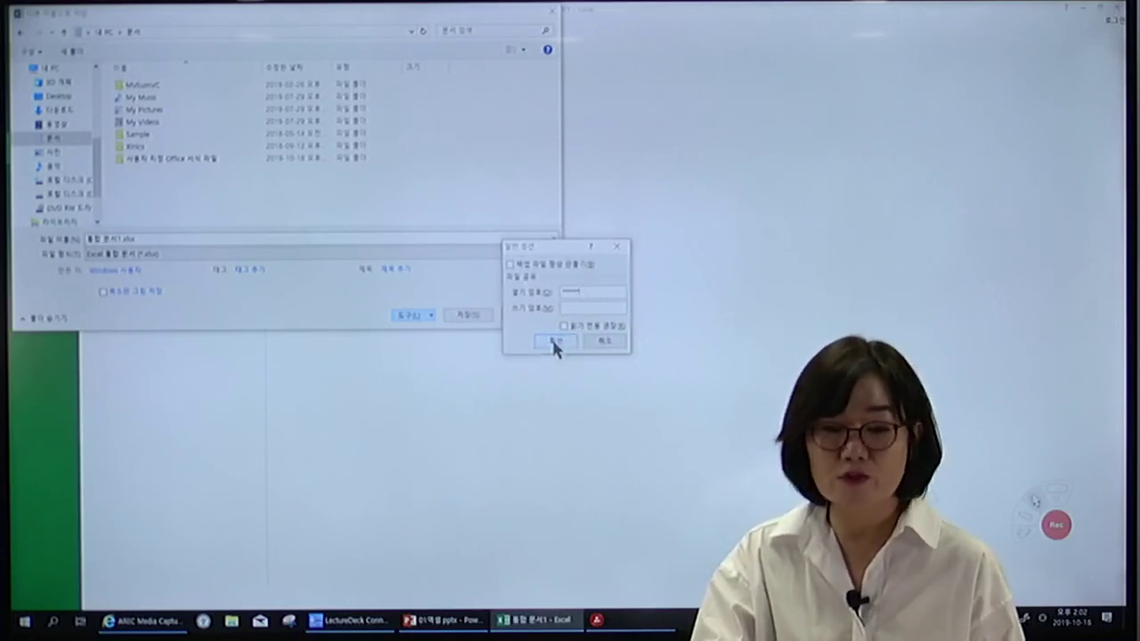
{"action": "left_click", "coordinate": [553, 340]}
{"action": "type", "text": "123"}
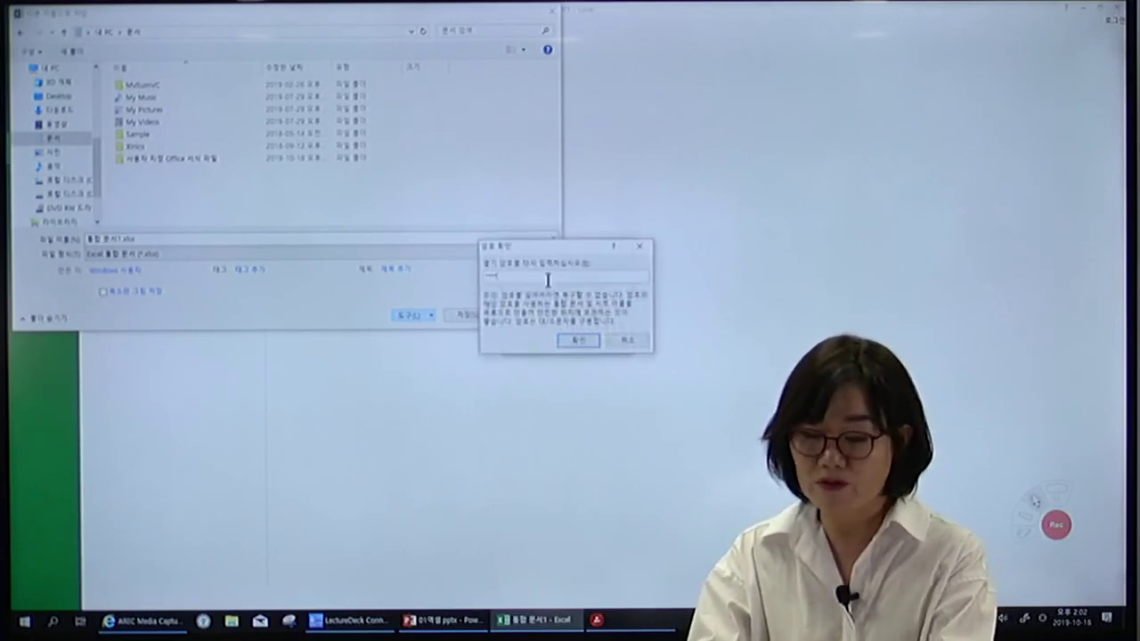
{"action": "left_click", "coordinate": [562, 338]}
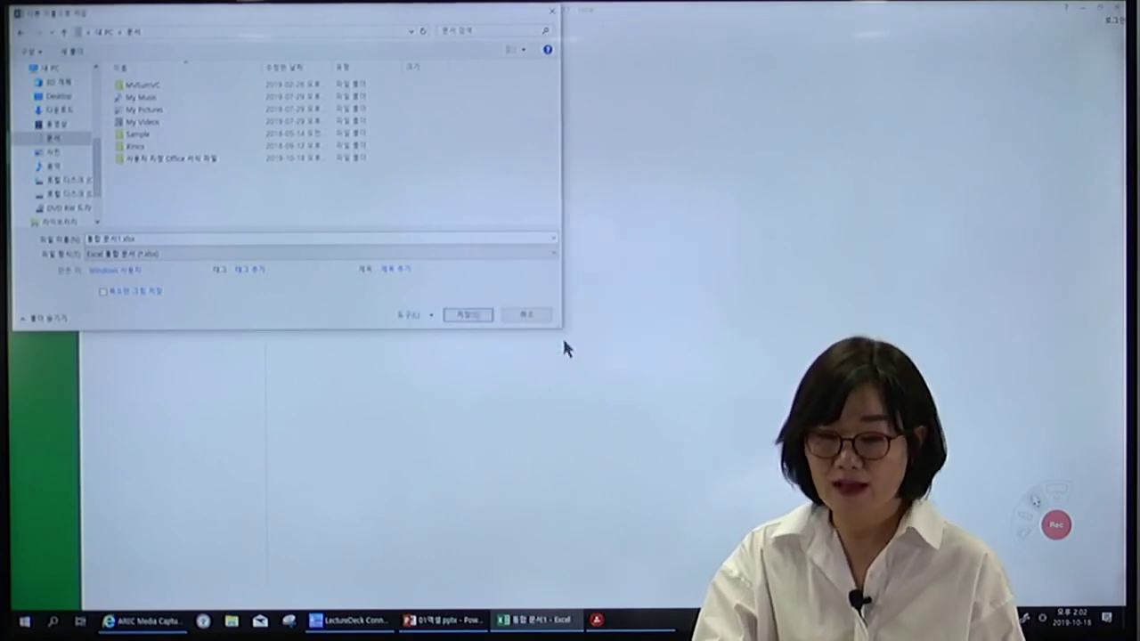
Save the protected workbook, then enter 2020-3-1 in A7 and 3:50 in A8.
{"action": "left_click", "coordinate": [469, 315]}
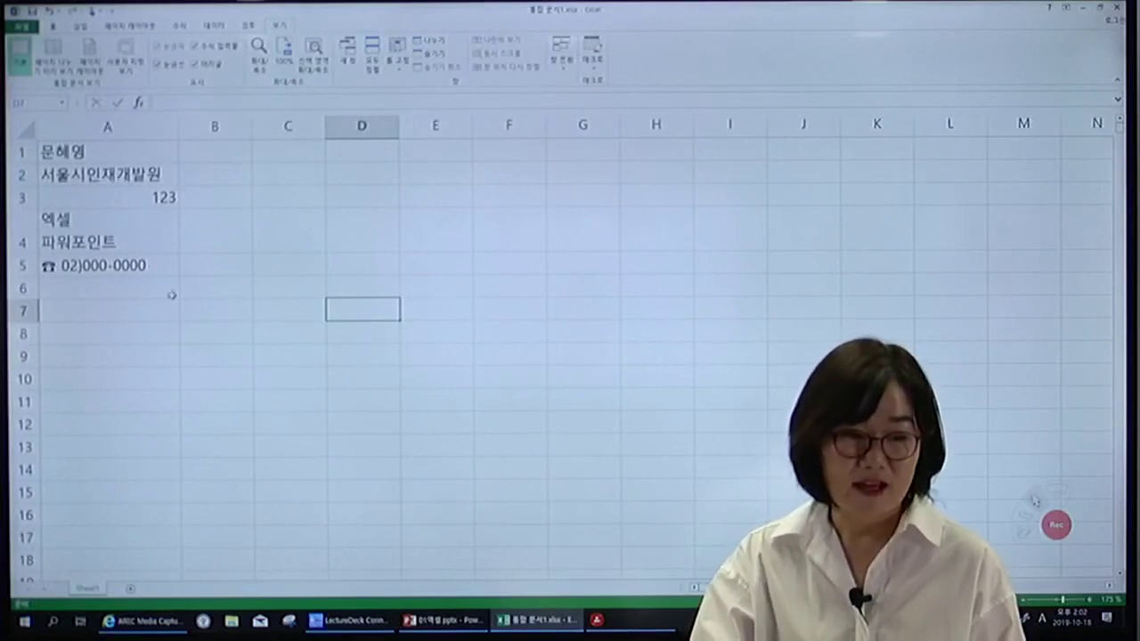
{"action": "left_click", "coordinate": [152, 314]}
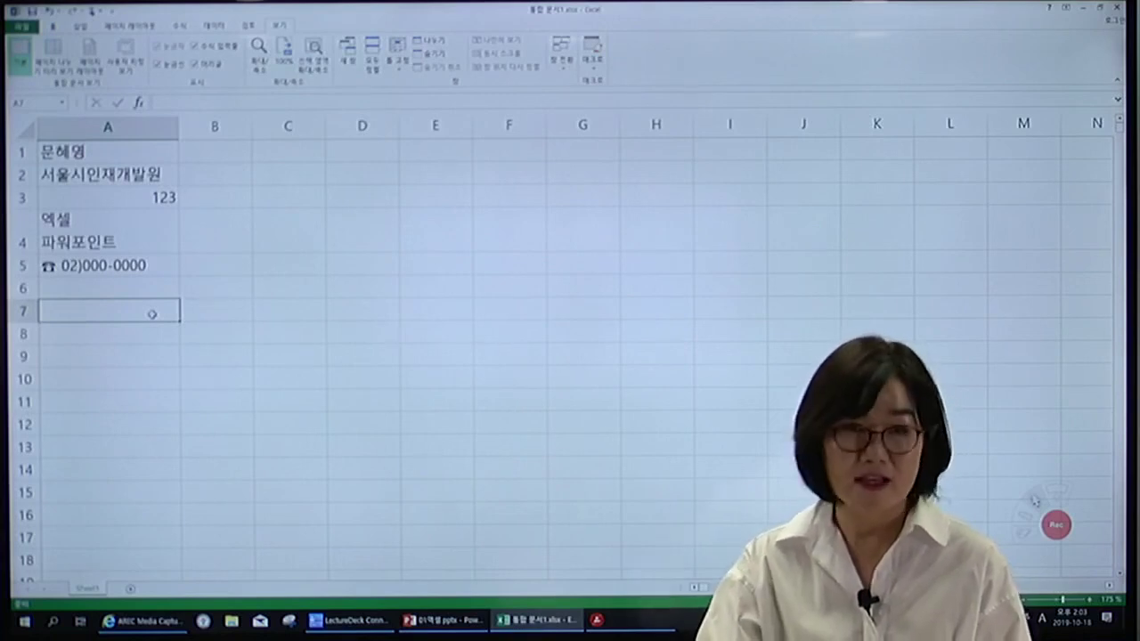
{"action": "type", "text": "2020"}
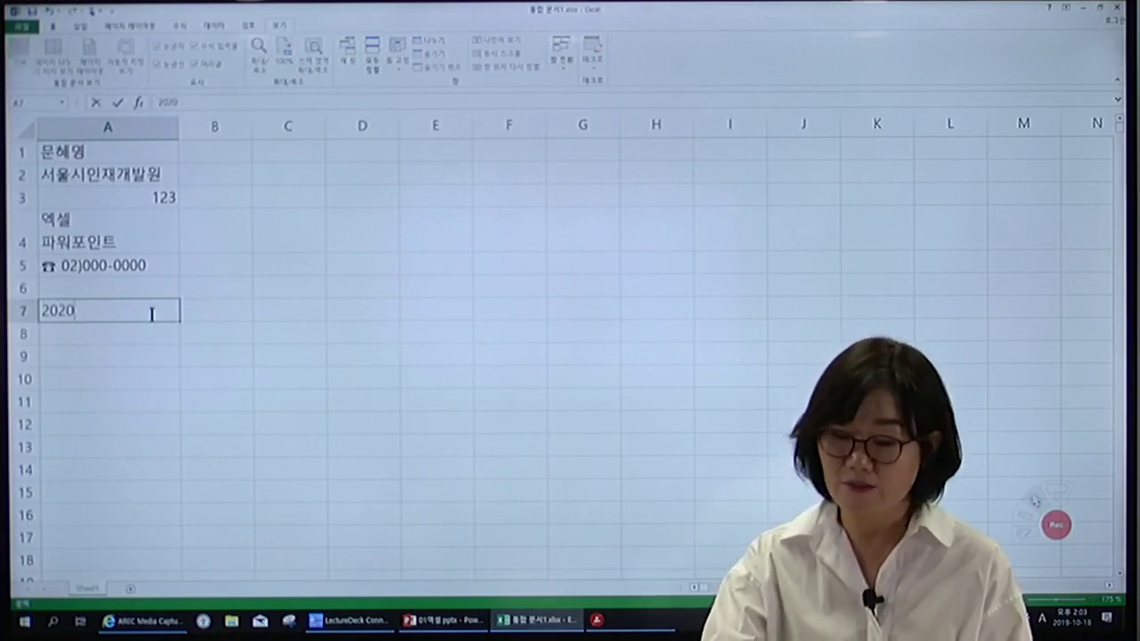
{"action": "type", "text": "-3-1"}
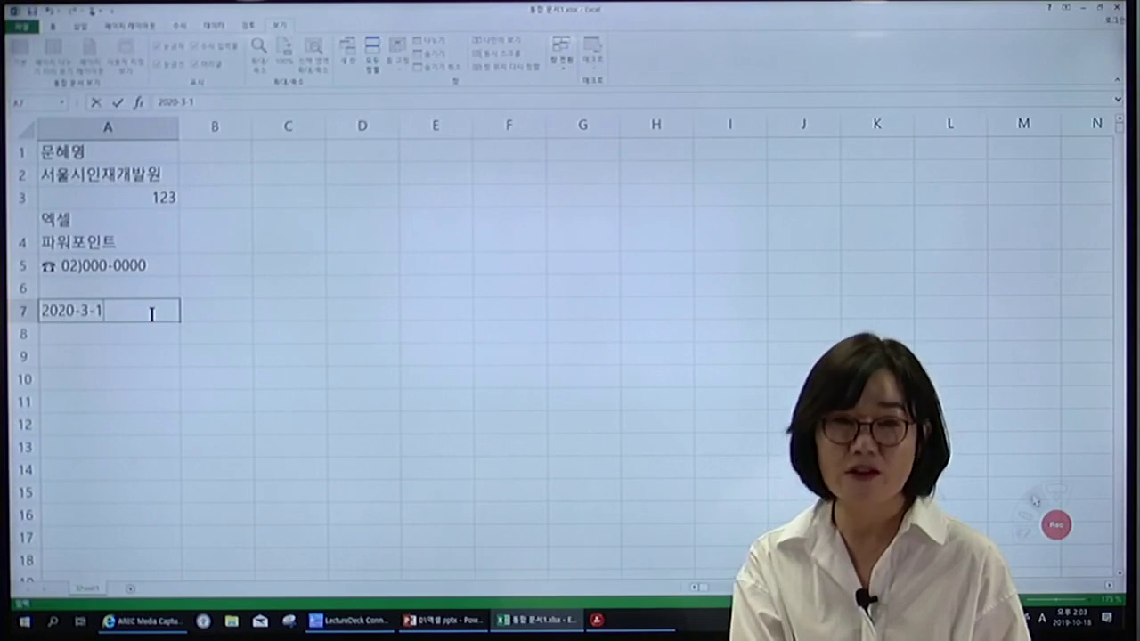
{"action": "key", "text": "Return"}
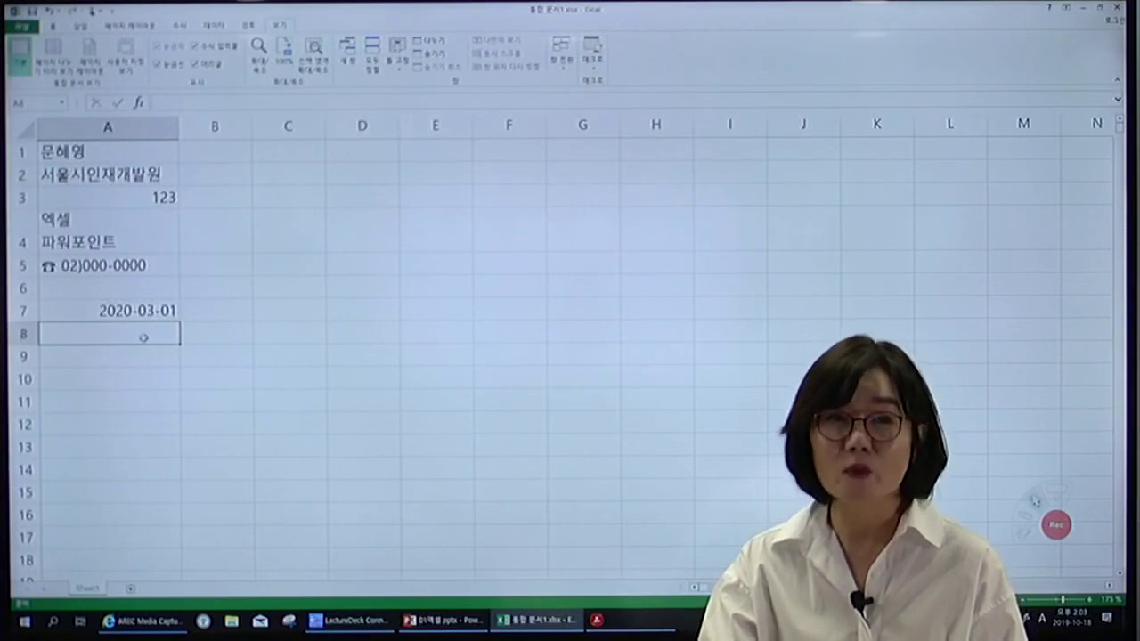
{"action": "type", "text": "3"}
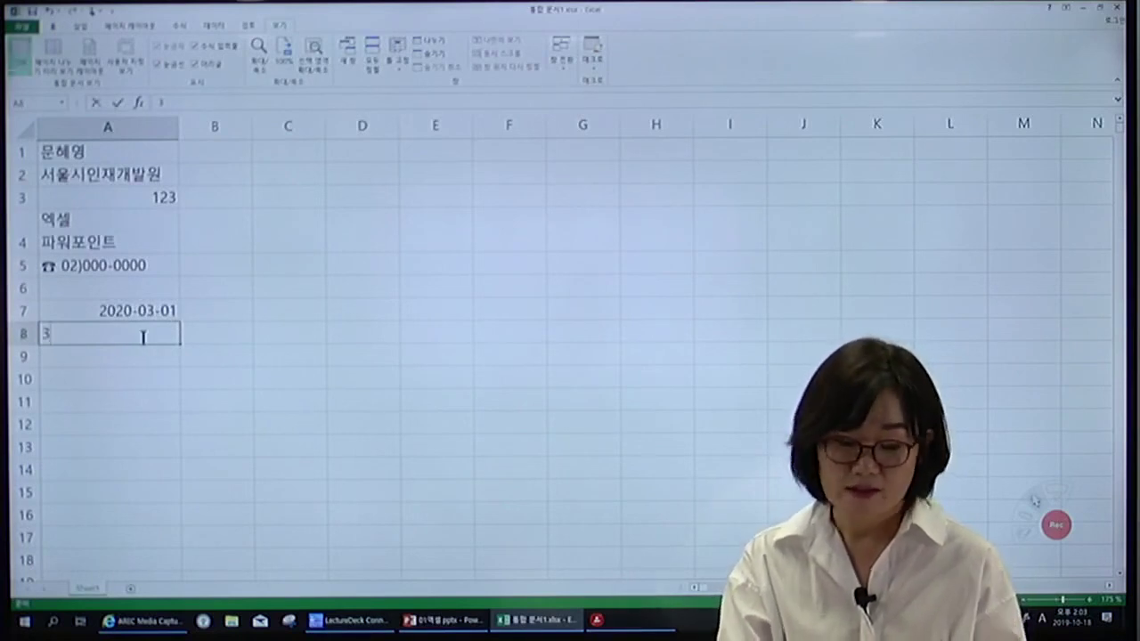
{"action": "type", "text": ":50"}
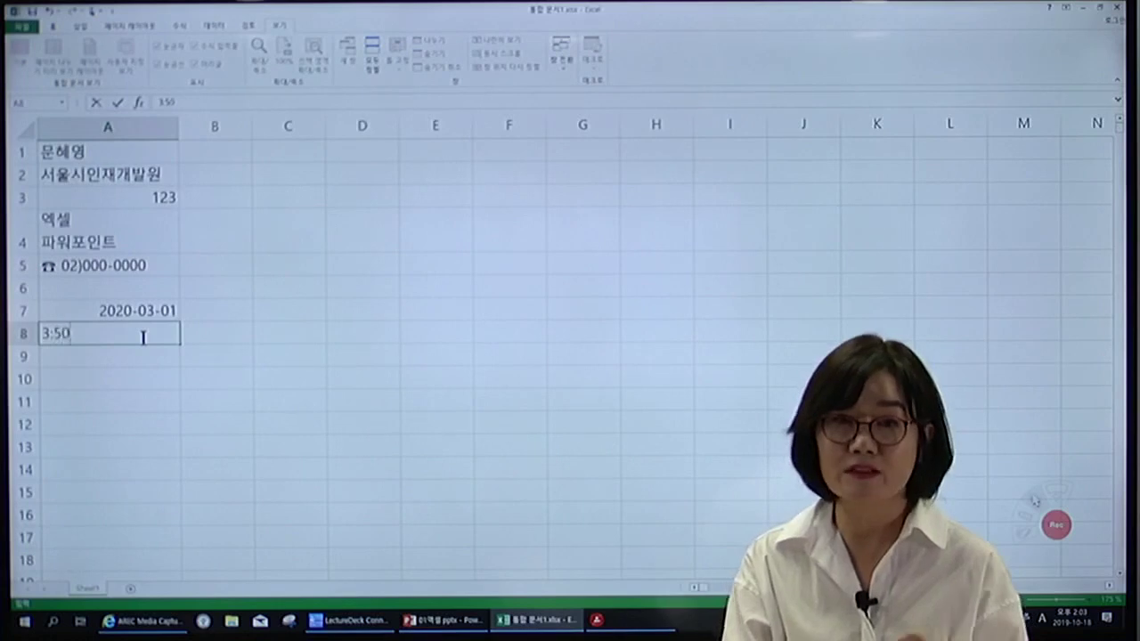
{"action": "key", "text": "Return"}
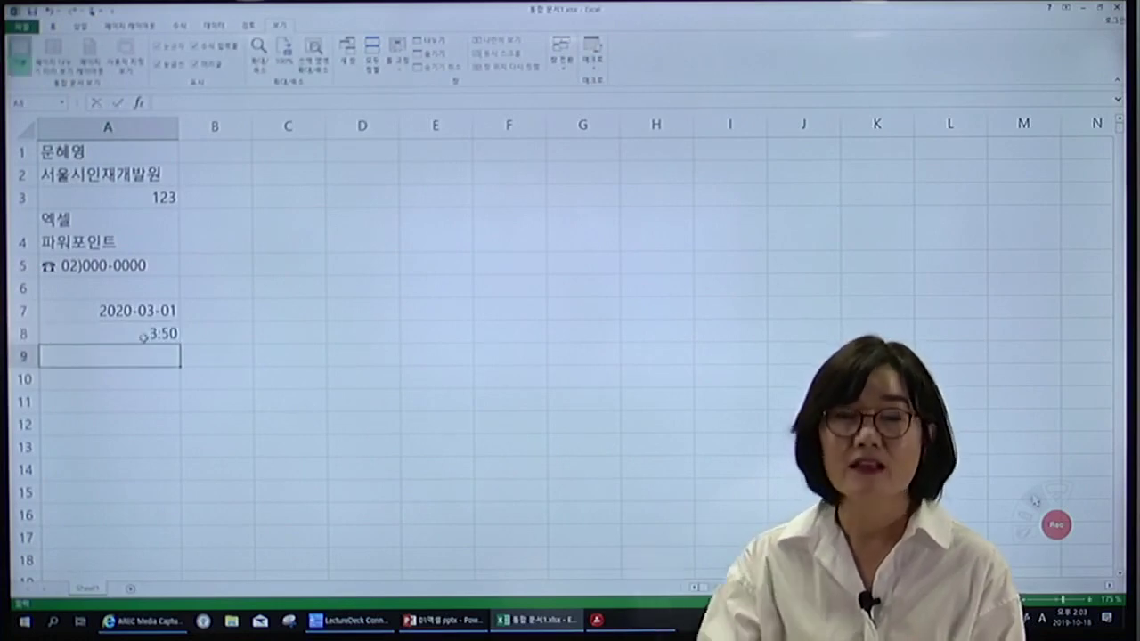
Replace A7's date with the number 7, which displays as 1900-01-07.
{"action": "left_click", "coordinate": [132, 309]}
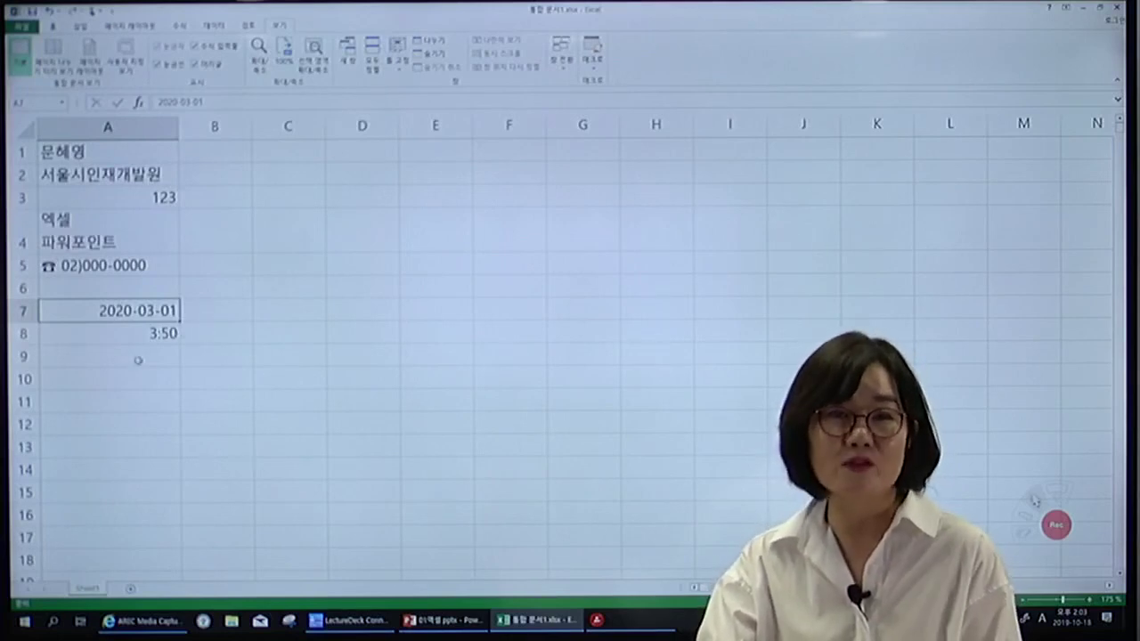
{"action": "left_click", "coordinate": [138, 360]}
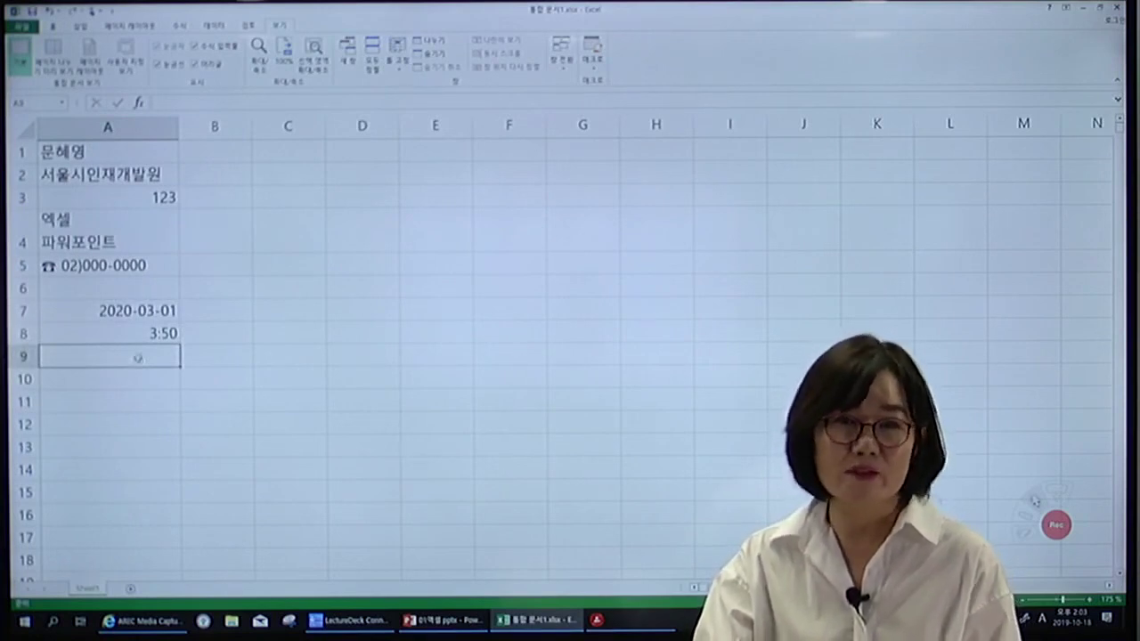
{"action": "left_click", "coordinate": [131, 312]}
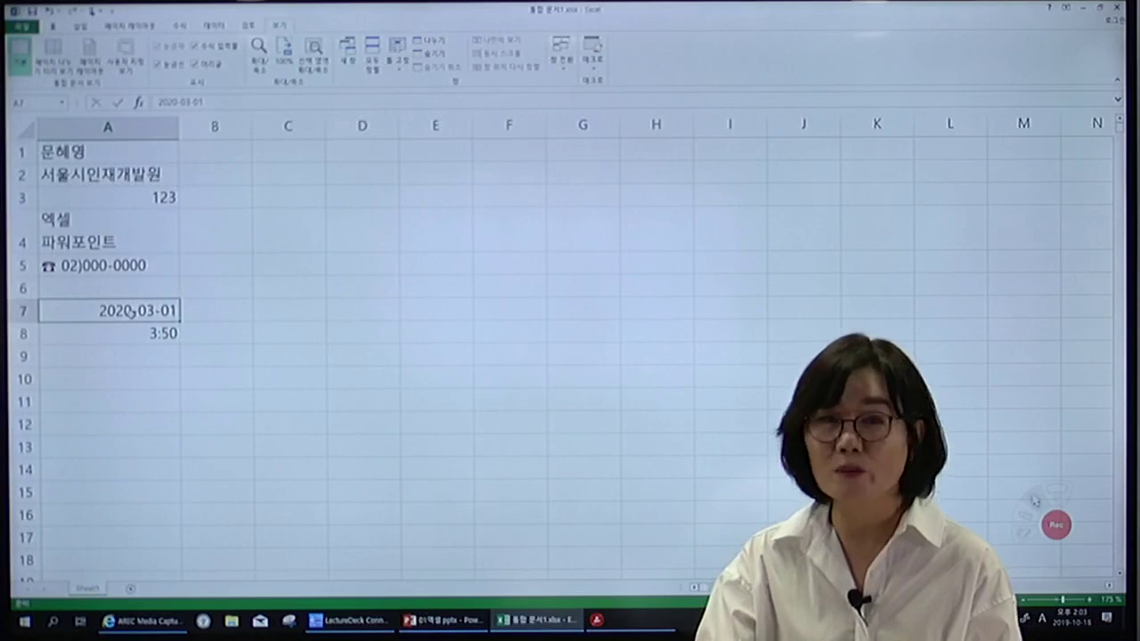
{"action": "key", "text": "Delete"}
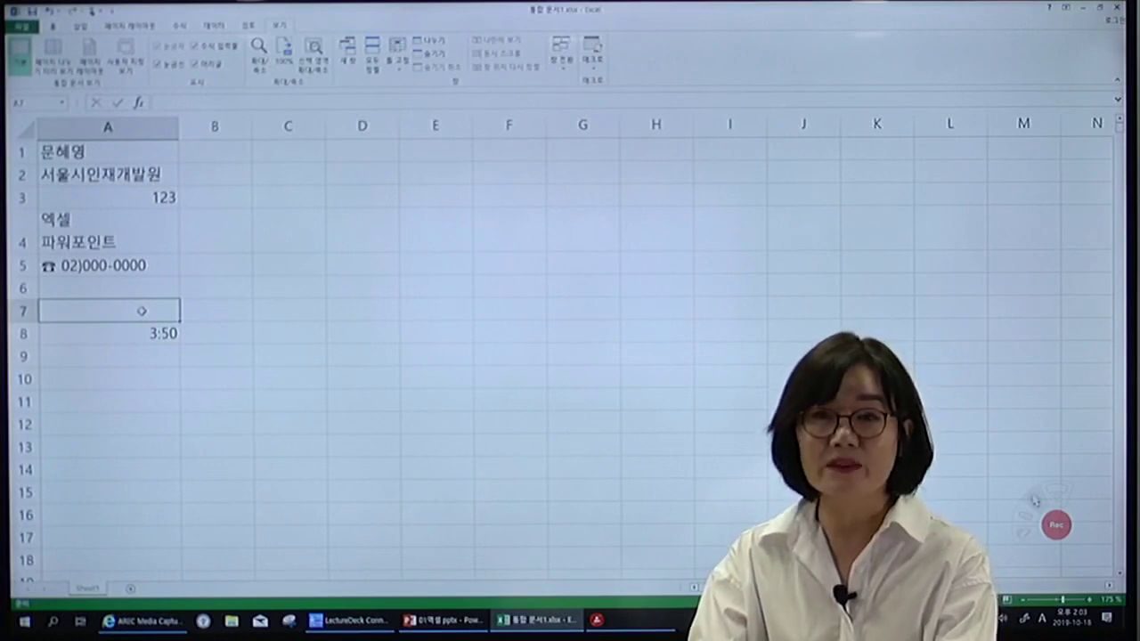
{"action": "type", "text": "7"}
{"action": "key", "text": "Return"}
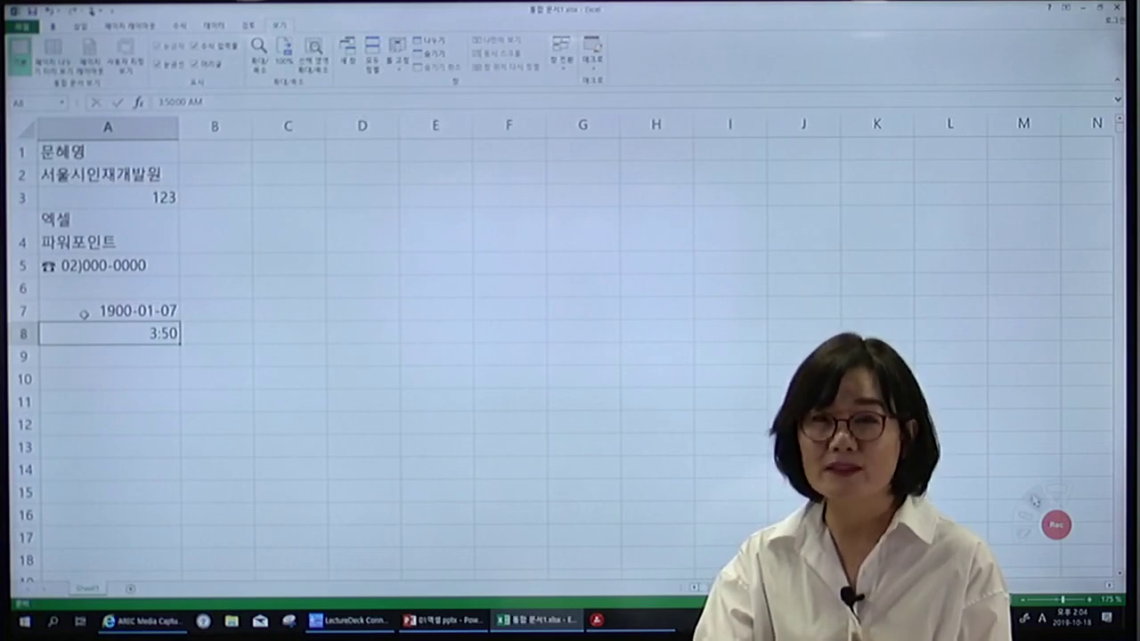
Apply Clear All to A7 to drop its date format, then re-enter 7 as a plain number.
{"action": "left_click", "coordinate": [85, 312]}
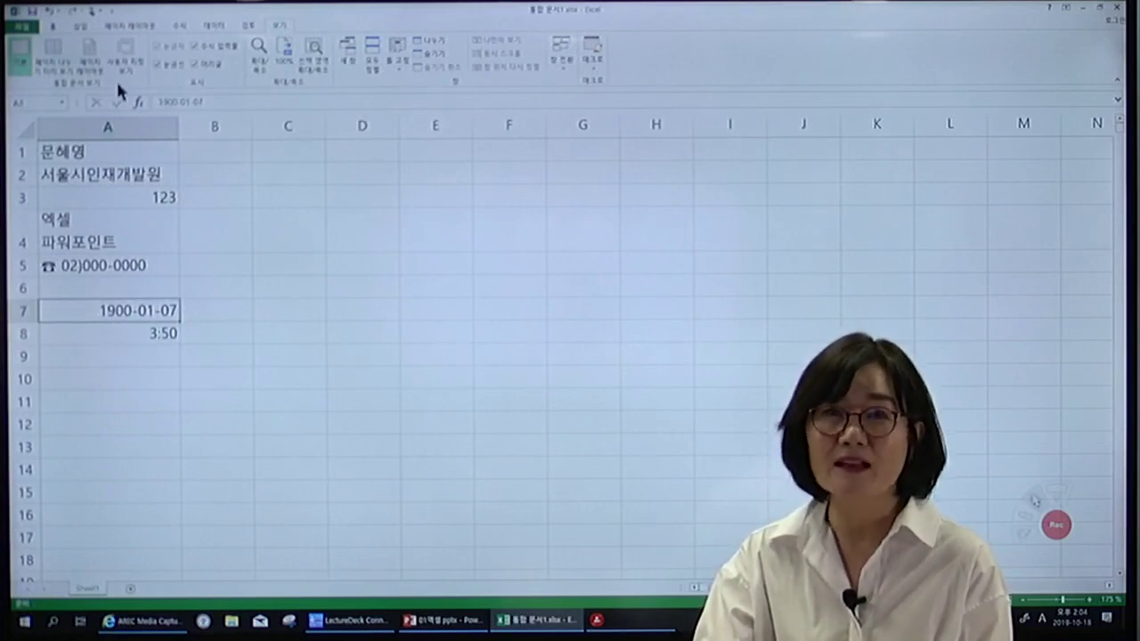
{"action": "left_click", "coordinate": [54, 26]}
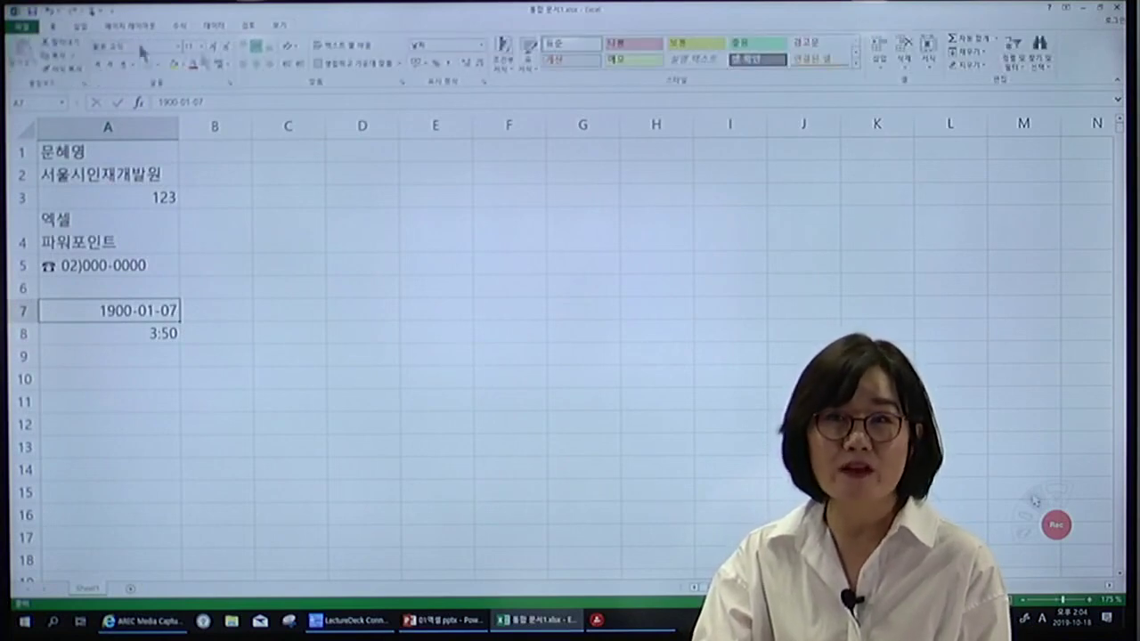
{"action": "left_click", "coordinate": [987, 66]}
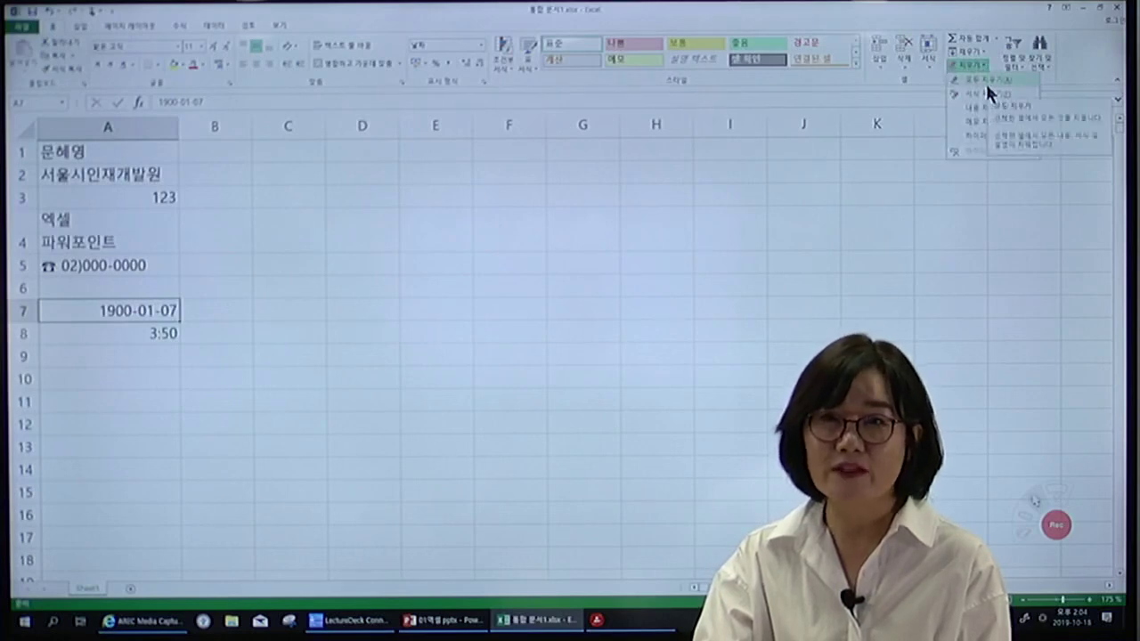
{"action": "left_click", "coordinate": [985, 81]}
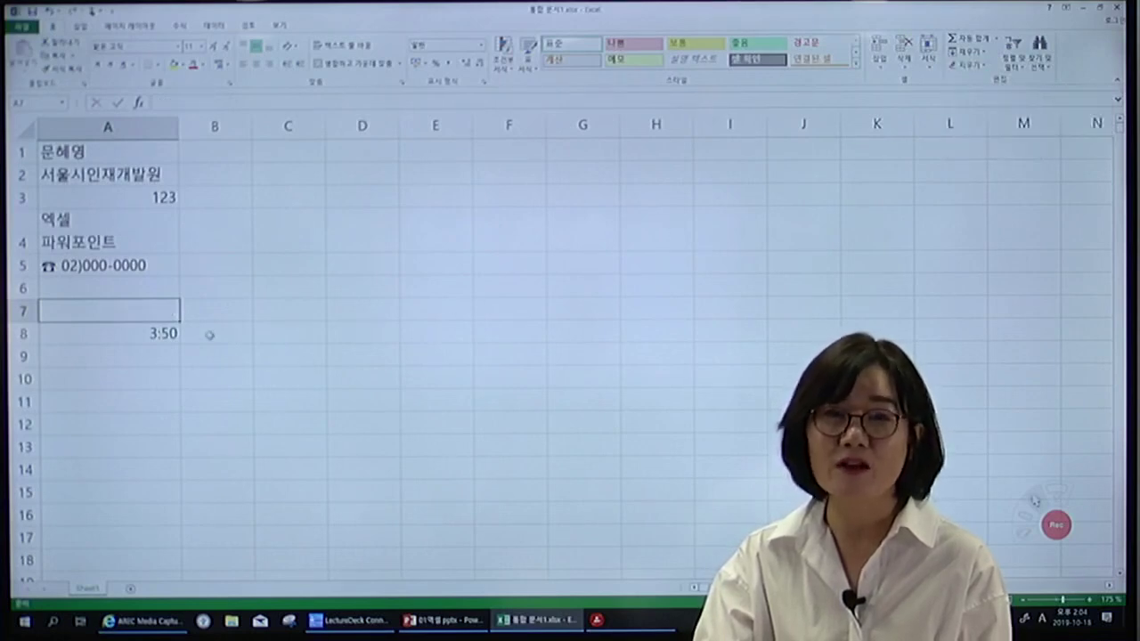
{"action": "type", "text": "7"}
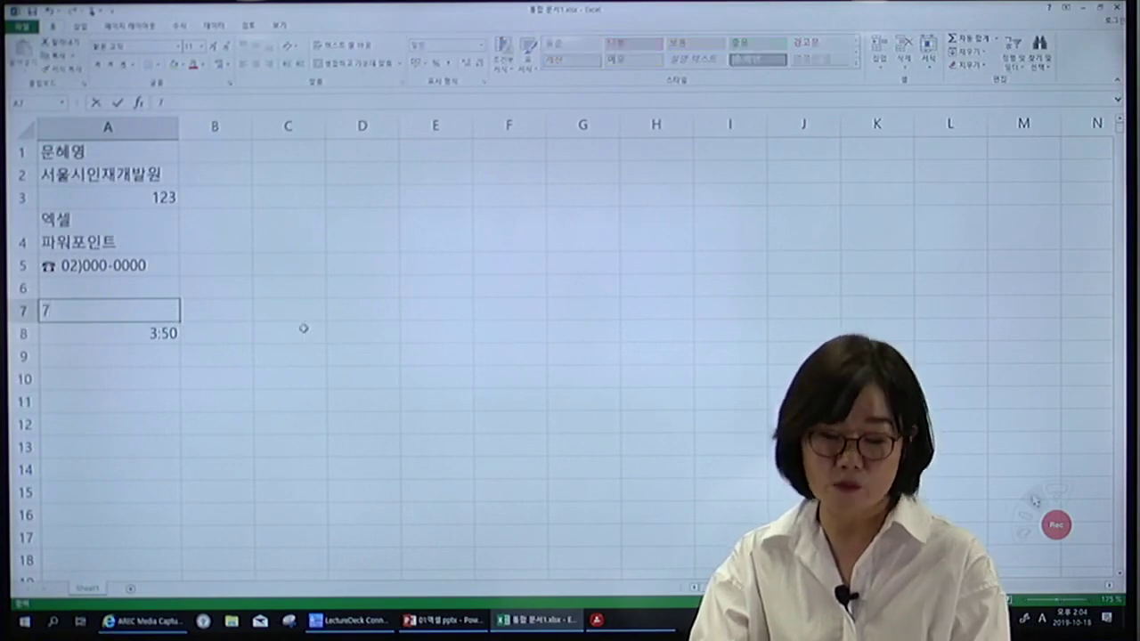
{"action": "key", "text": "Return"}
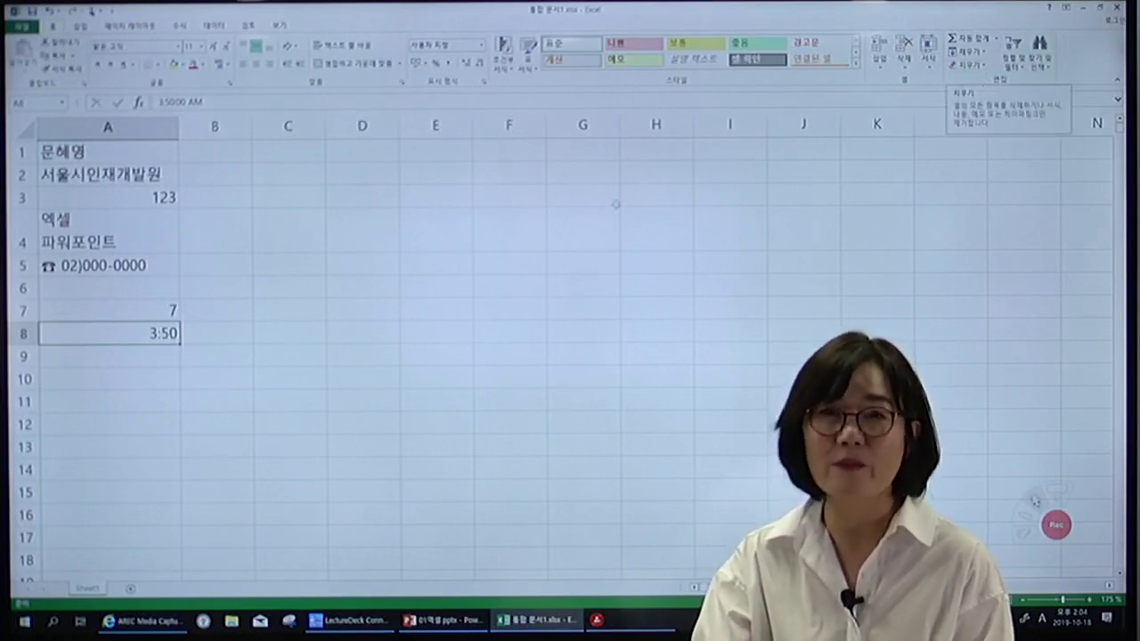
Insert today's date 2019-10-18 into A9 as a fixed value with Ctrl+;.
{"action": "left_click", "coordinate": [153, 365]}
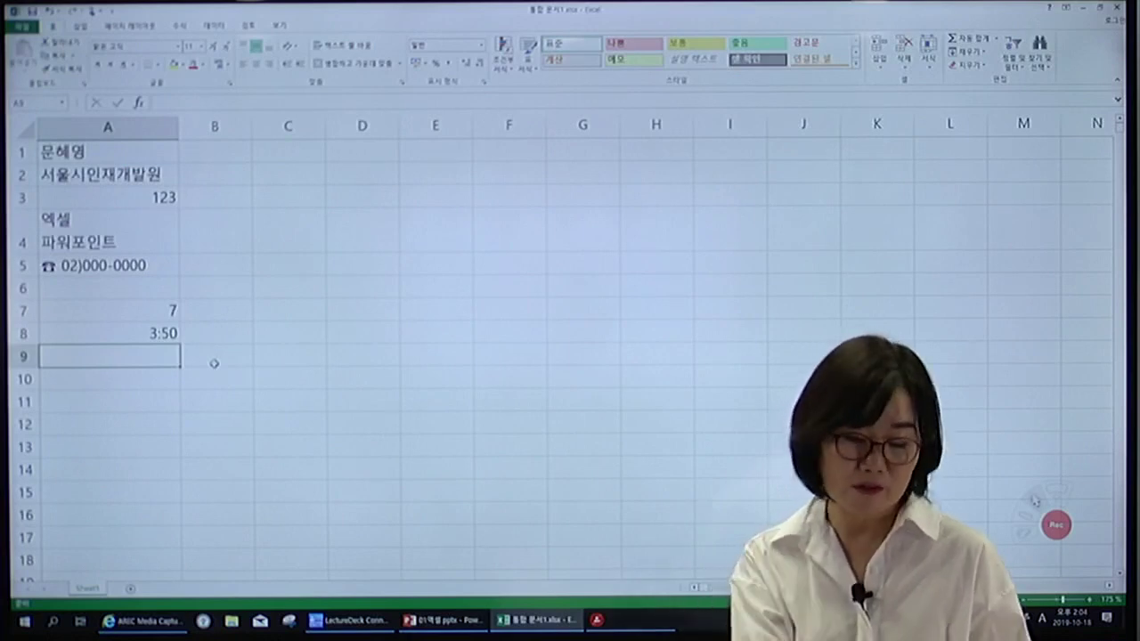
{"action": "key", "text": "ctrl+semicolon"}
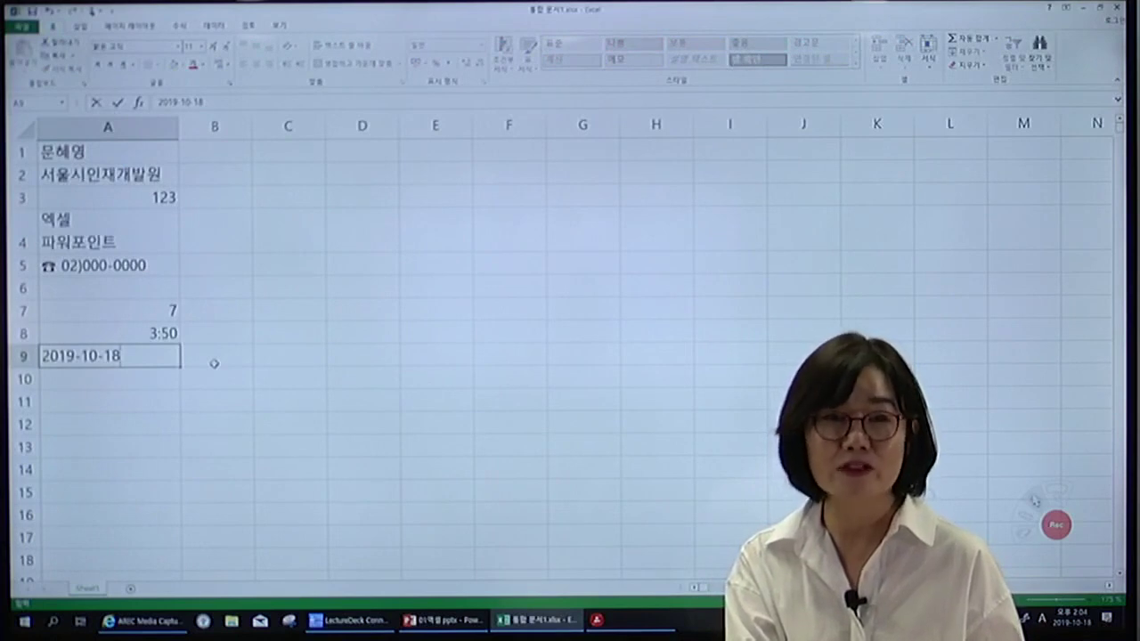
{"action": "key", "text": "Return"}
Enter the formula =TODAY() in A10, showing 2019-10-18.
{"action": "type", "text": "="}
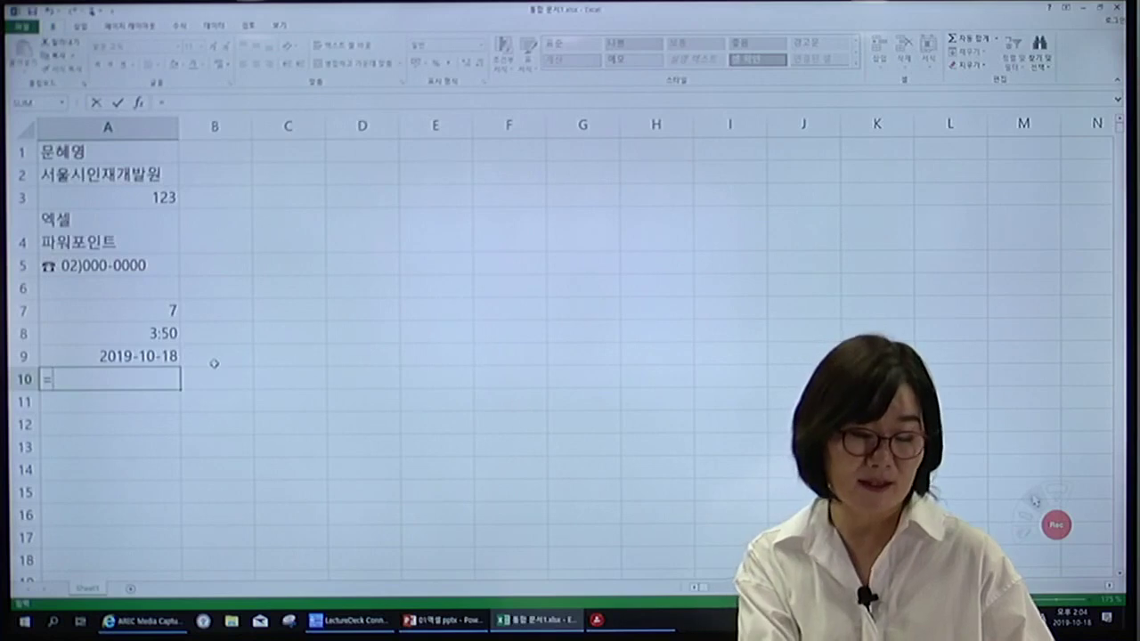
{"action": "type", "text": "tod"}
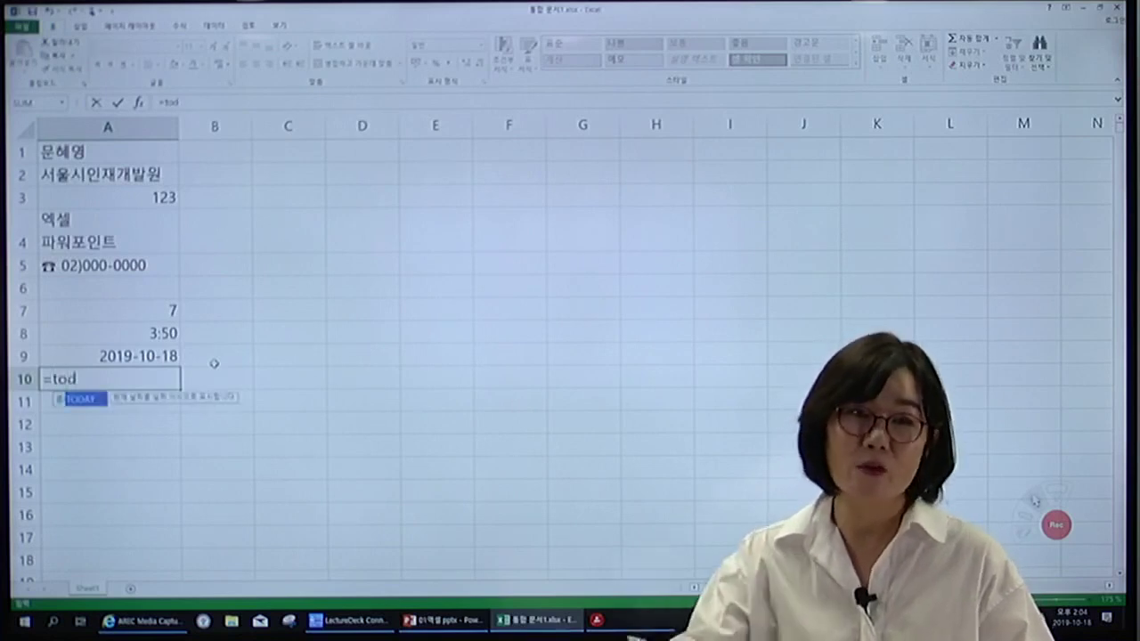
{"action": "double_click", "coordinate": [75, 401]}
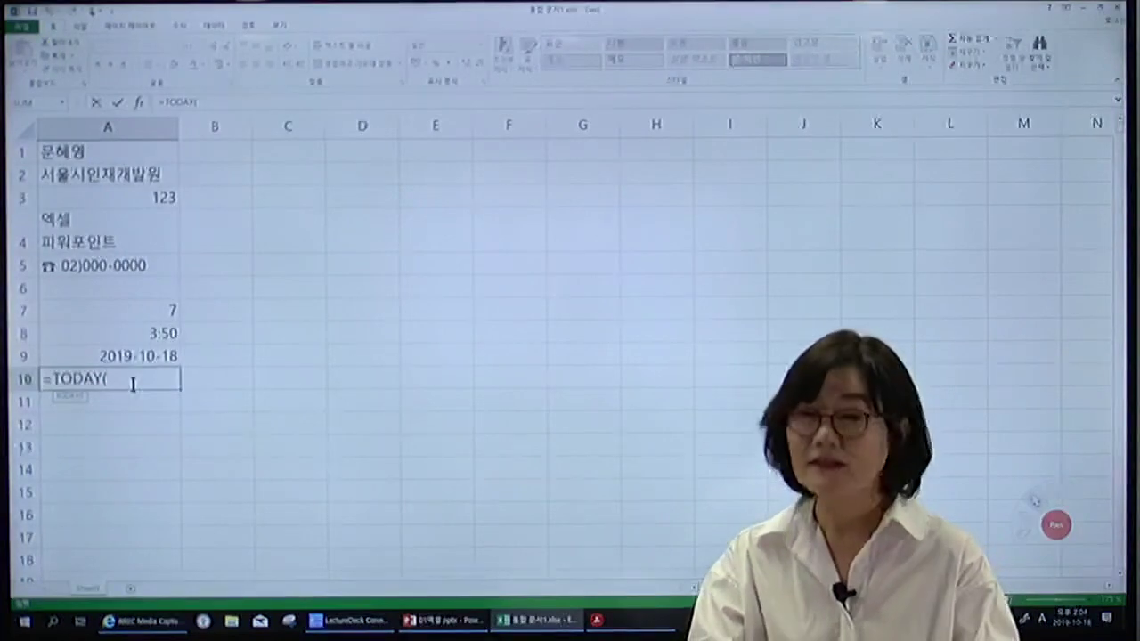
{"action": "type", "text": ")"}
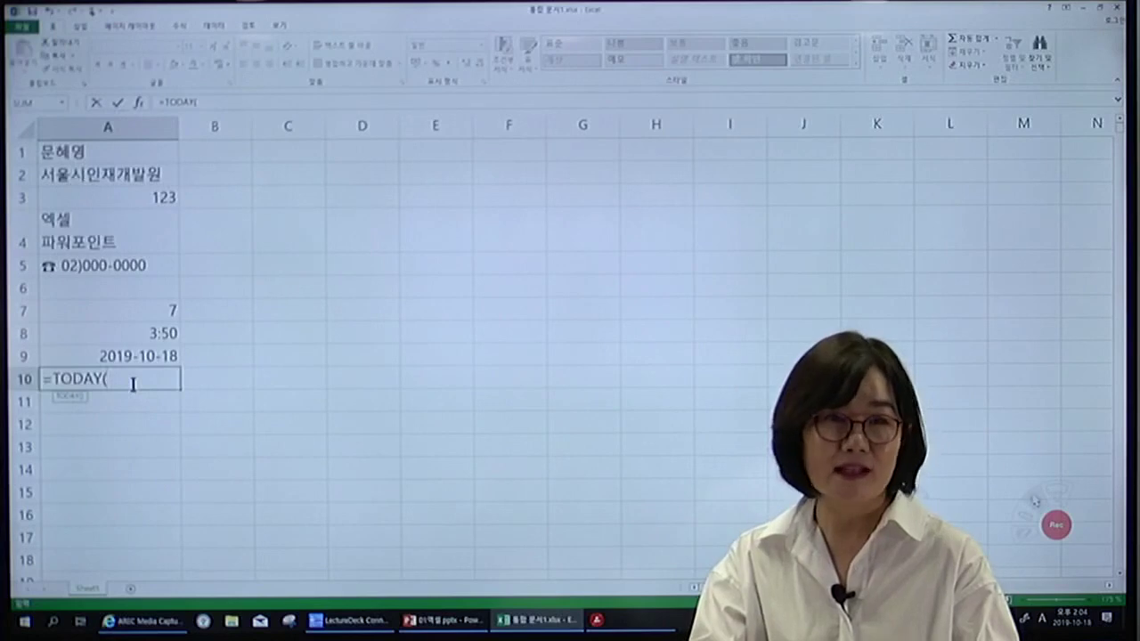
{"action": "key", "text": "Return"}
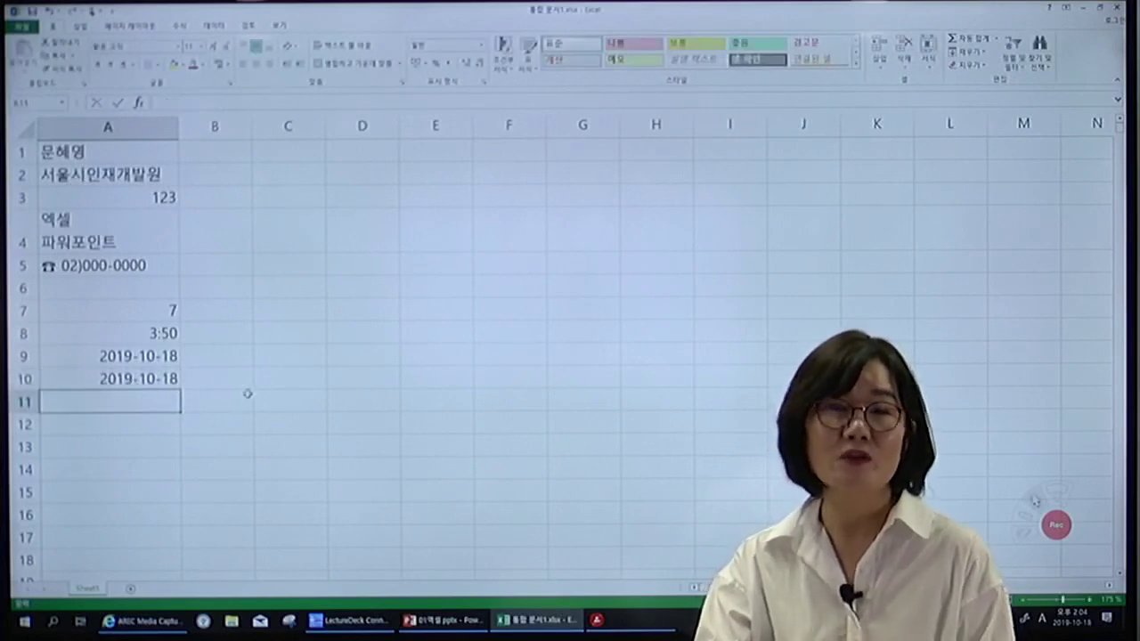